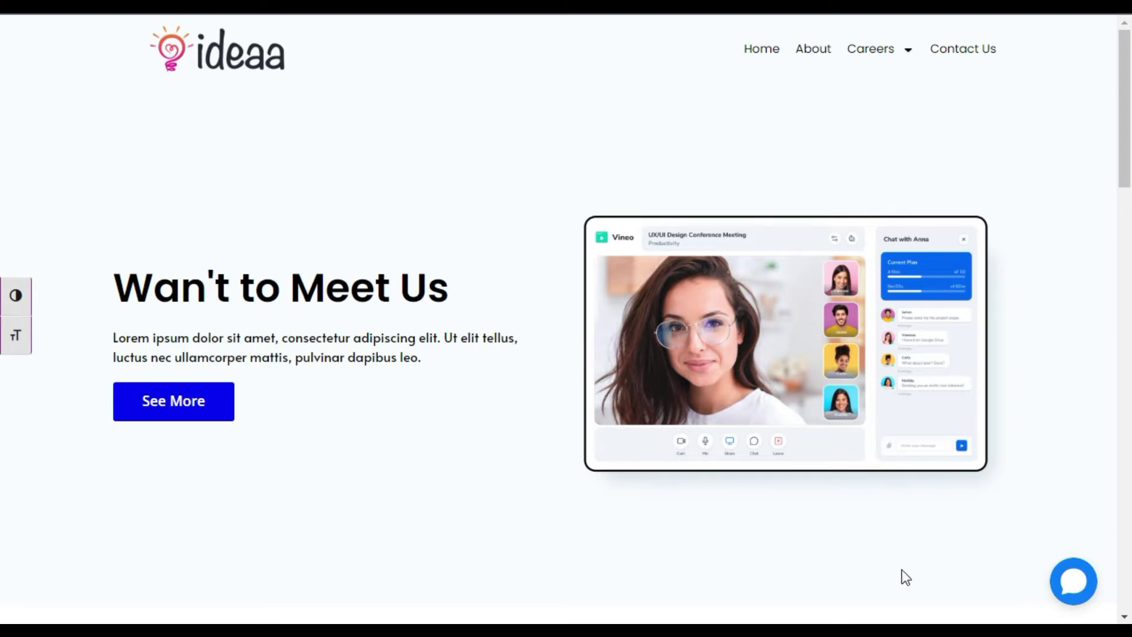
Step: Open the site's Messenger chat and start a new conversation as a guest
left_click(1070, 594)
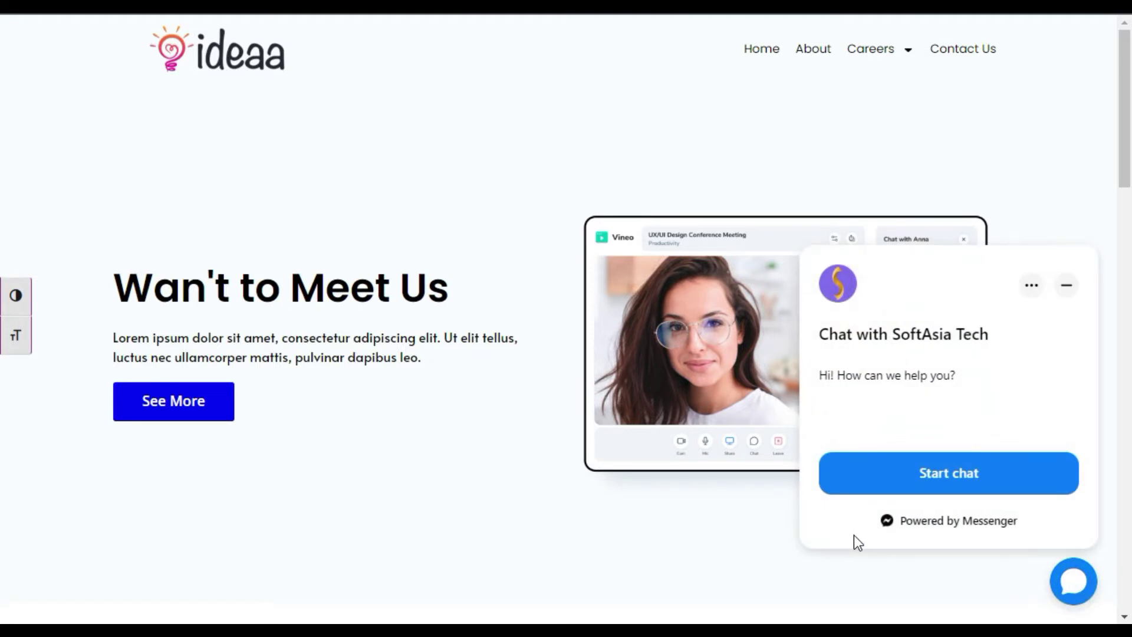
left_click(1067, 599)
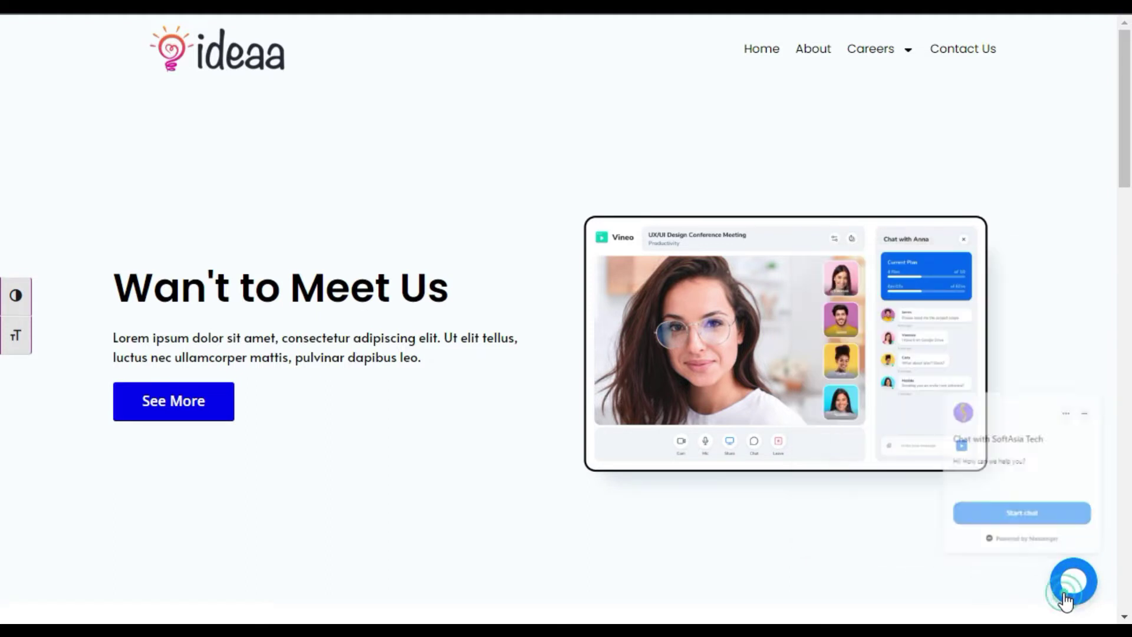
left_click(1072, 597)
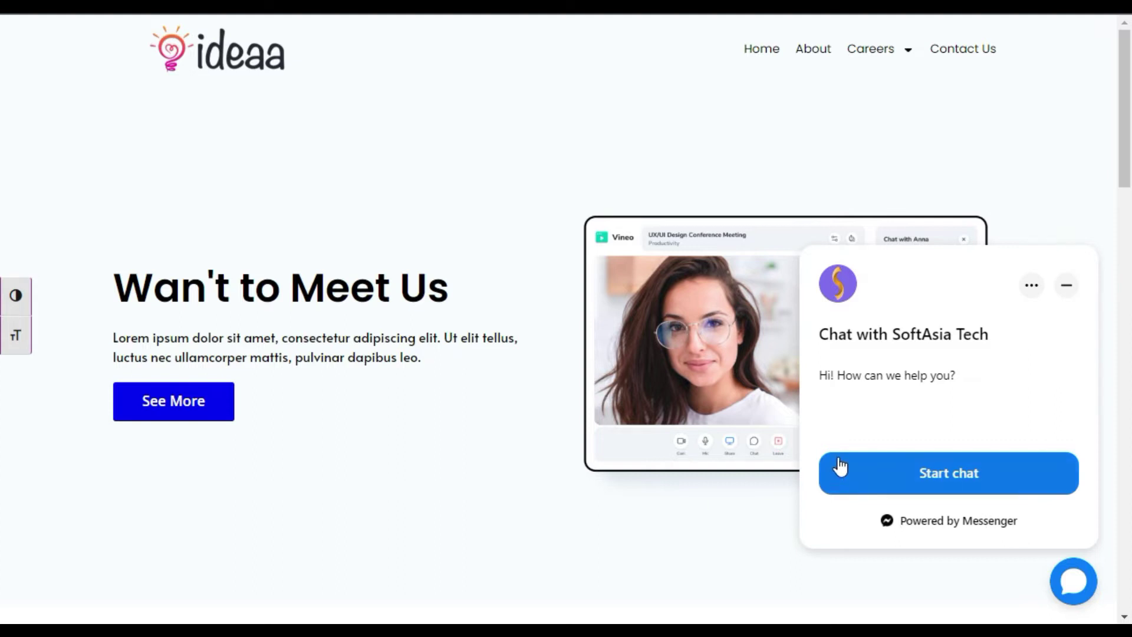
left_click(946, 477)
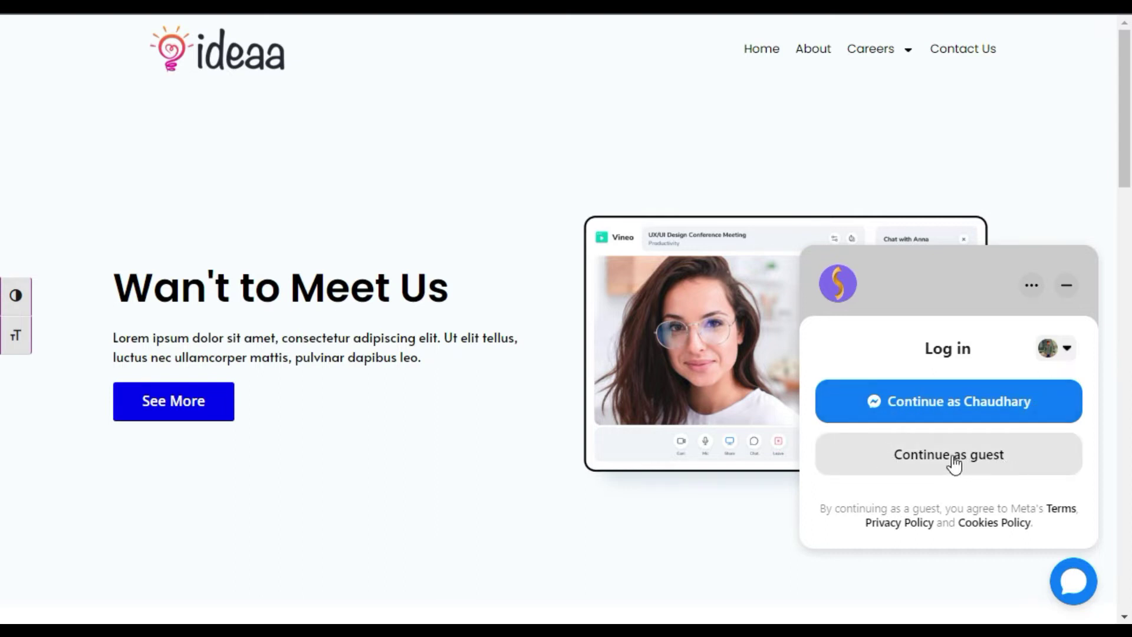
left_click(989, 456)
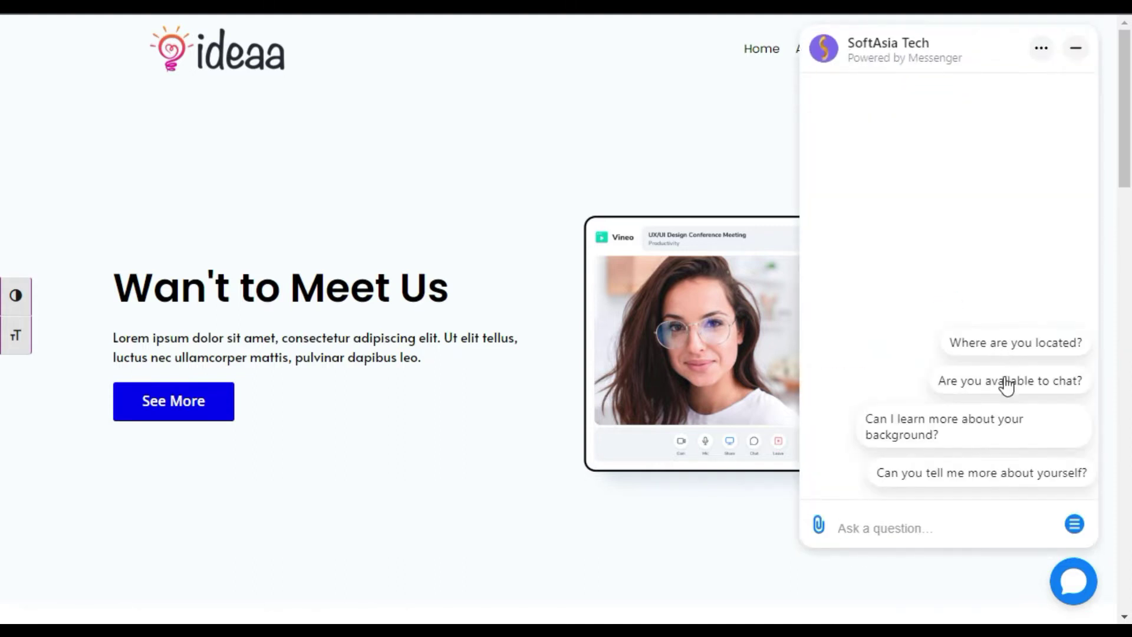
Step: Send the 'Are you available to chat?' question, then minimize the chat window
left_click(971, 387)
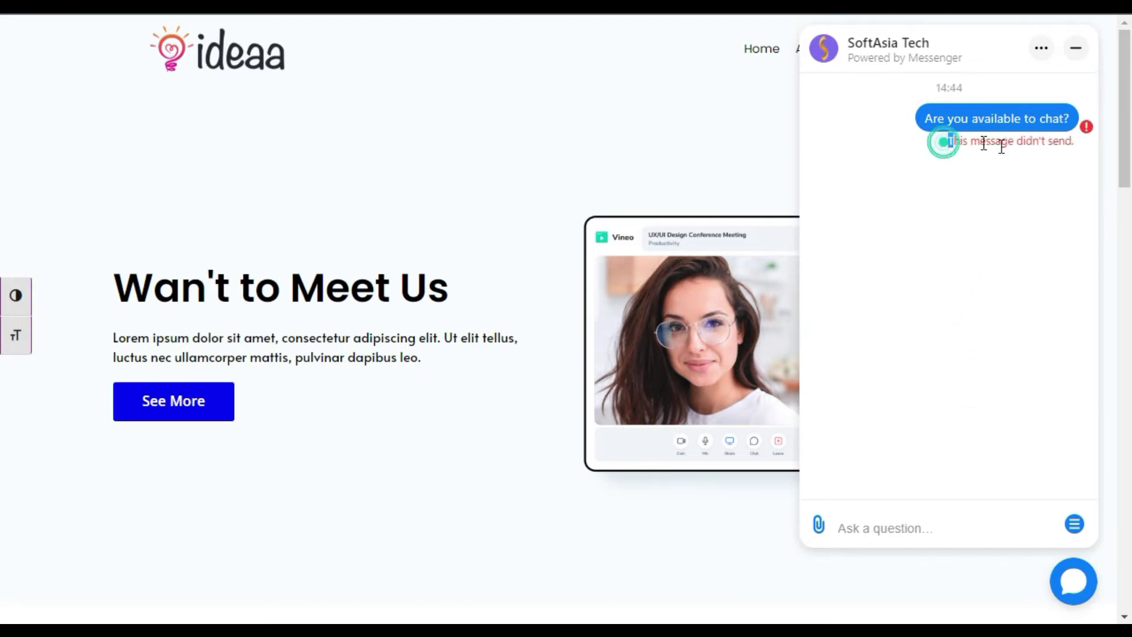
left_click_drag(1000, 146, 1077, 149)
left_click(1069, 202)
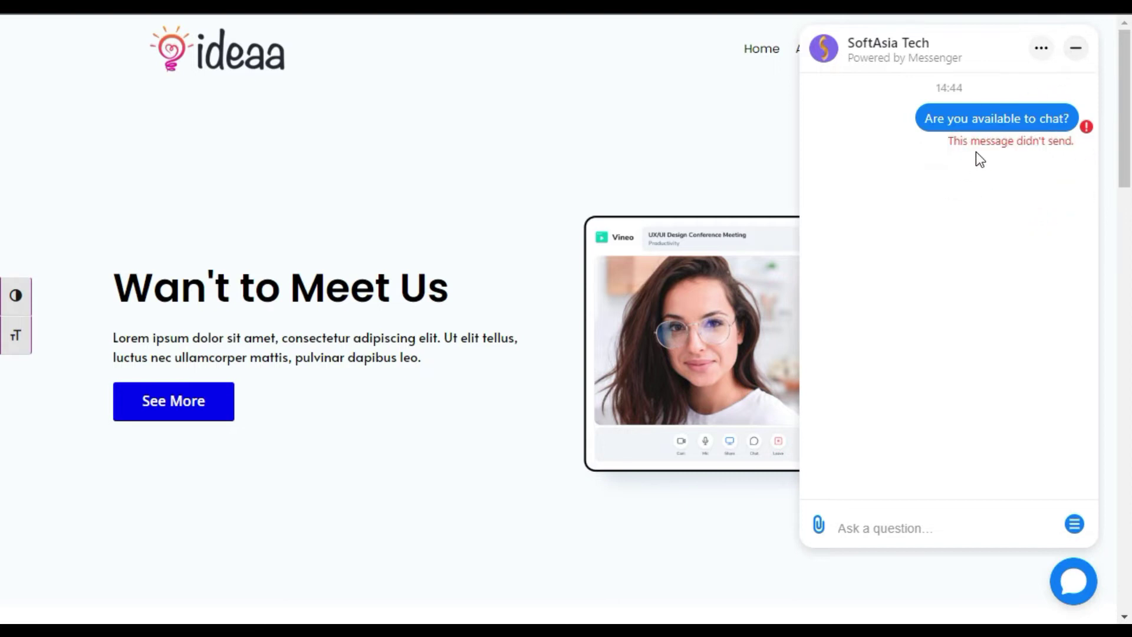
left_click(1076, 53)
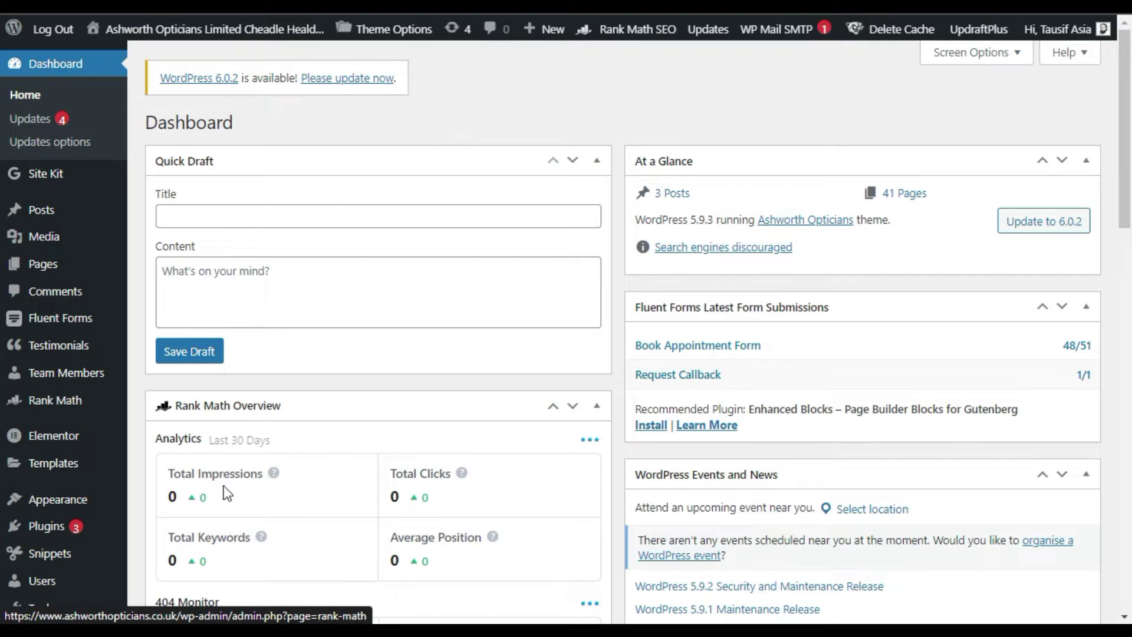
Step: Go to Plugins > Add New from the admin sidebar
mouse_move(32, 528)
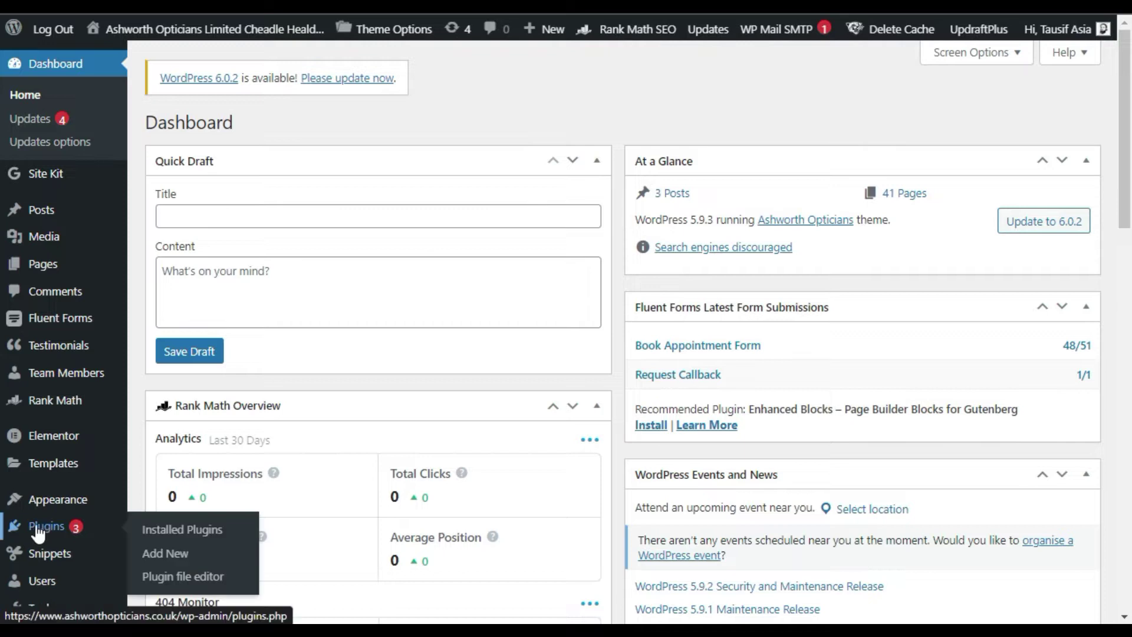
left_click(170, 556)
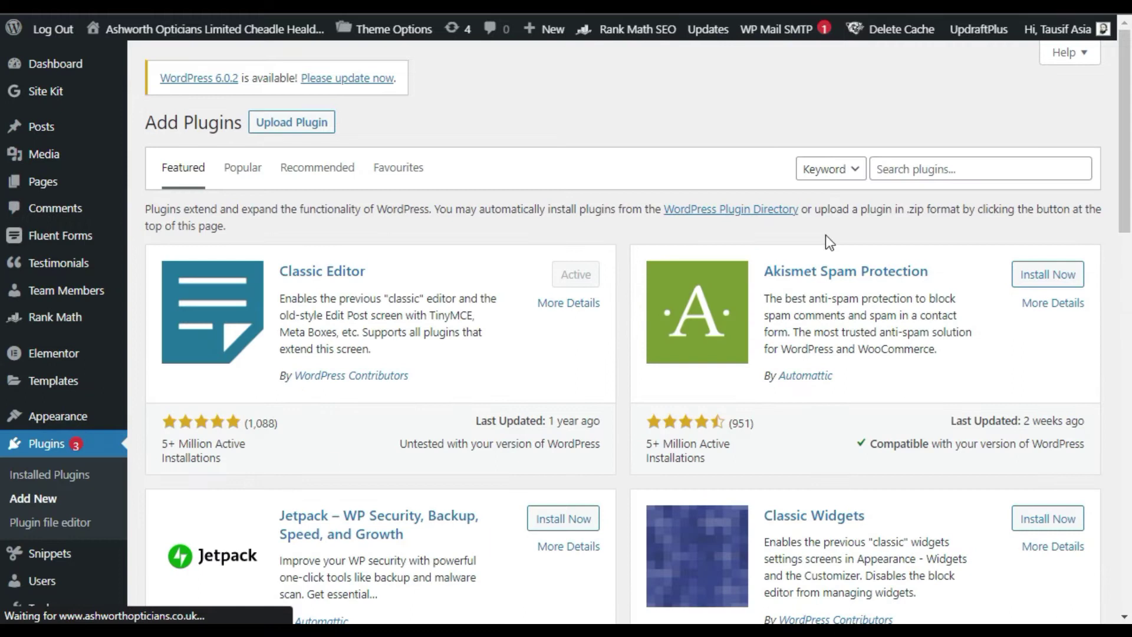
Step: Search for 'Facebook Chat Plugin', then install and activate Meta's plugin
left_click(962, 167)
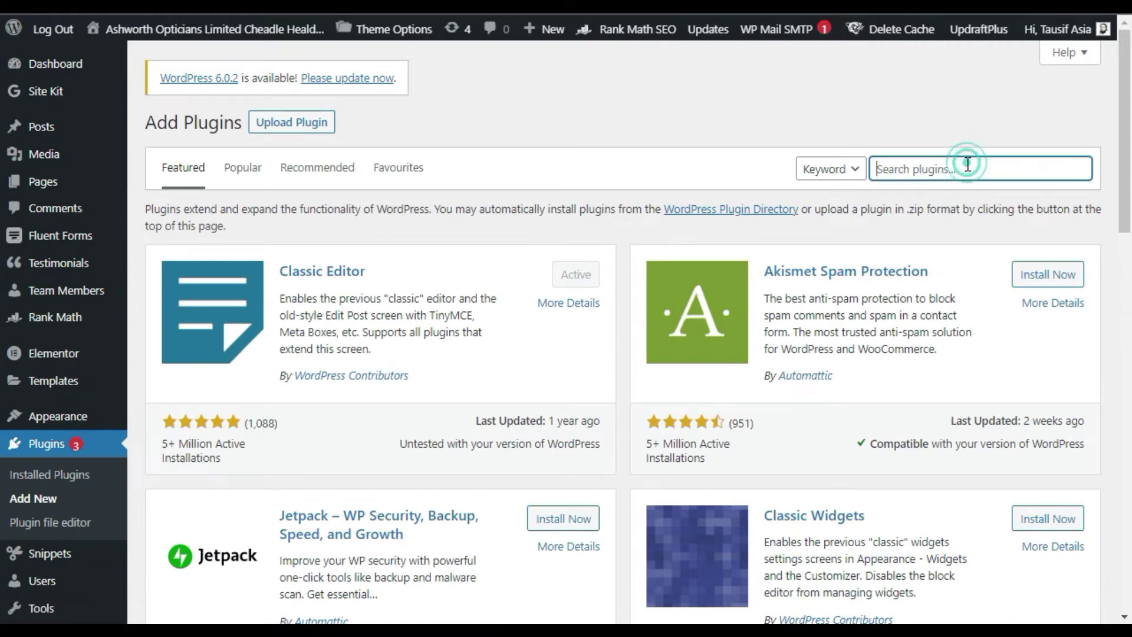
type("Facebook Chat Plugin")
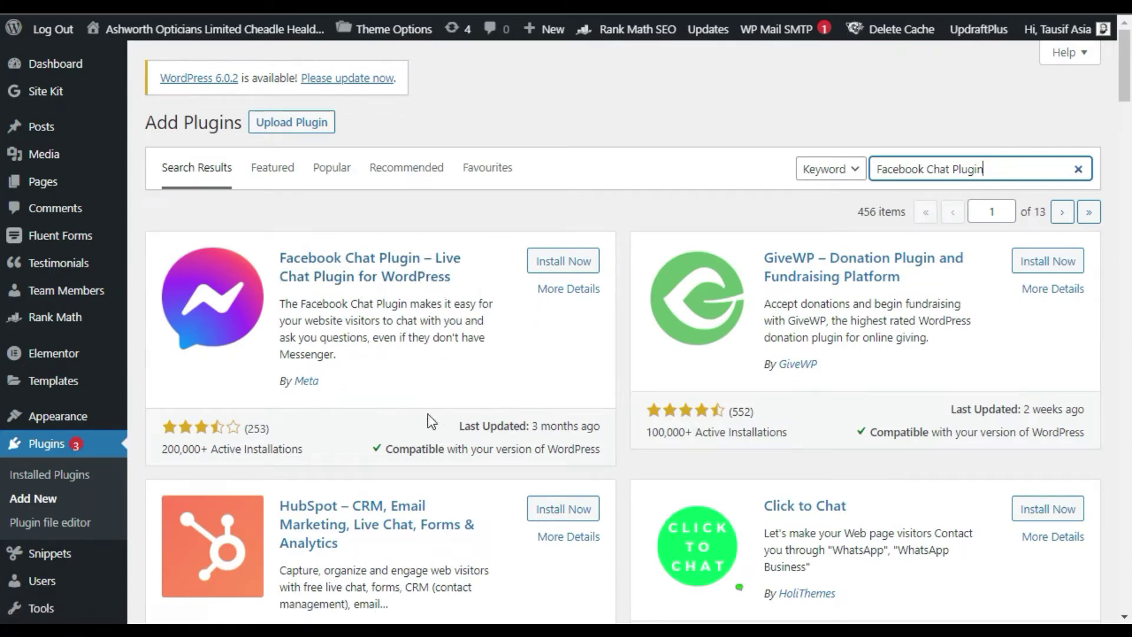
left_click(350, 374)
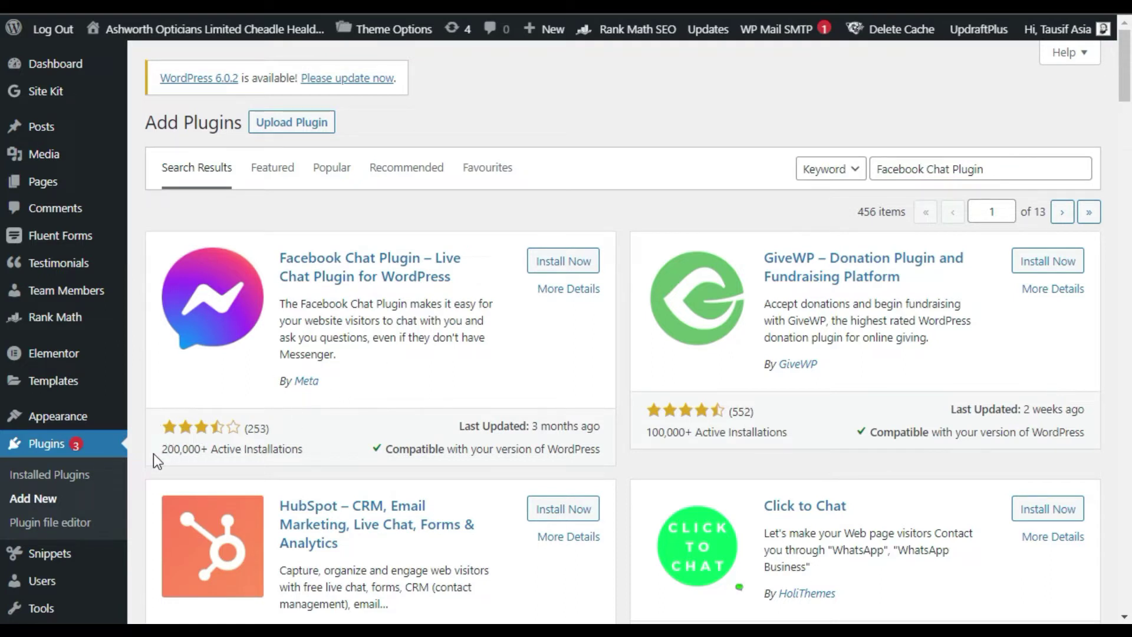
left_click_drag(155, 451, 170, 448)
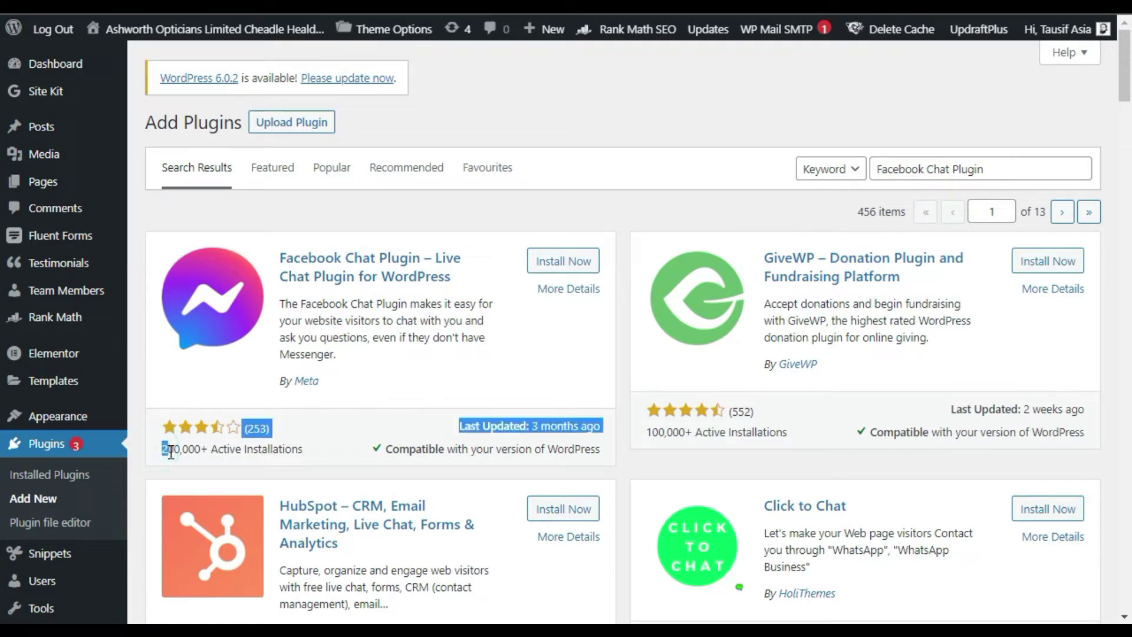
left_click(225, 451)
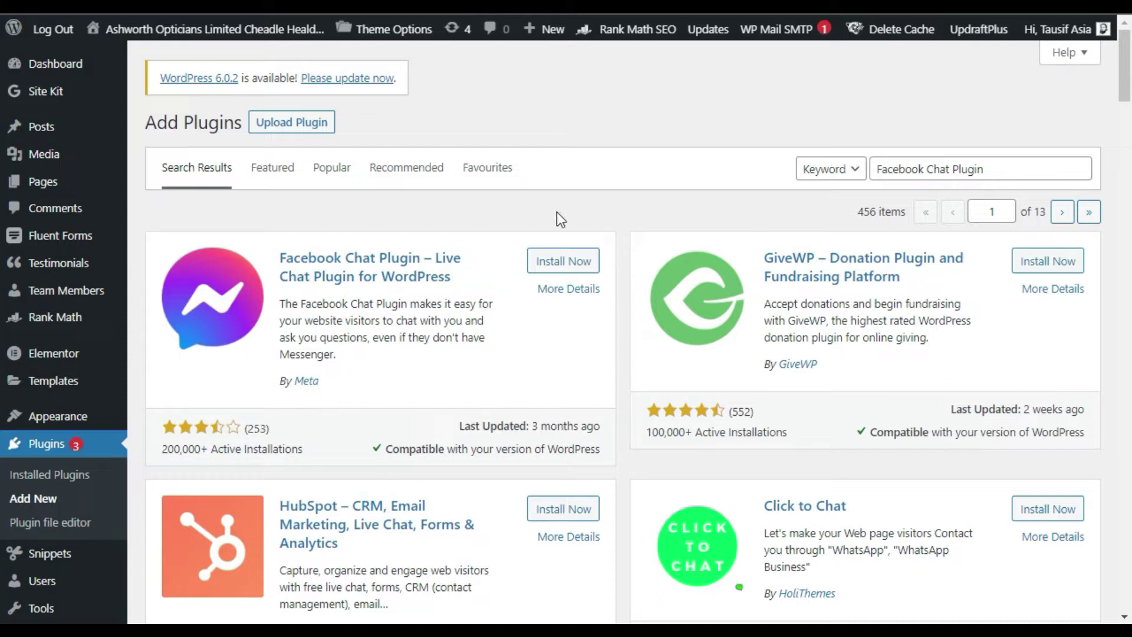
left_click(564, 263)
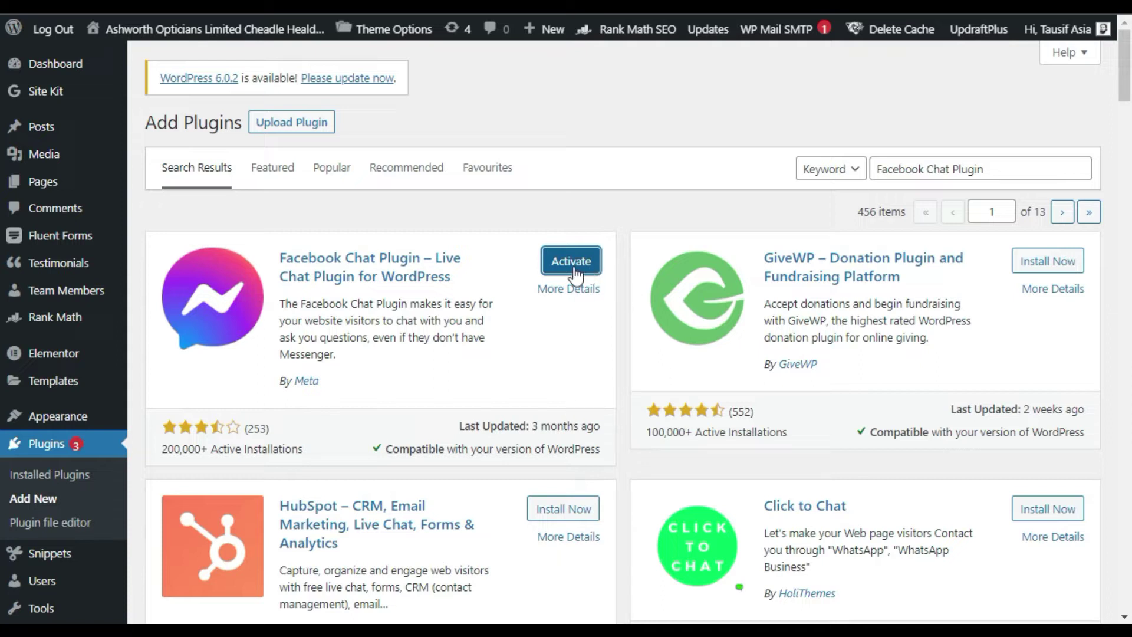
left_click(573, 266)
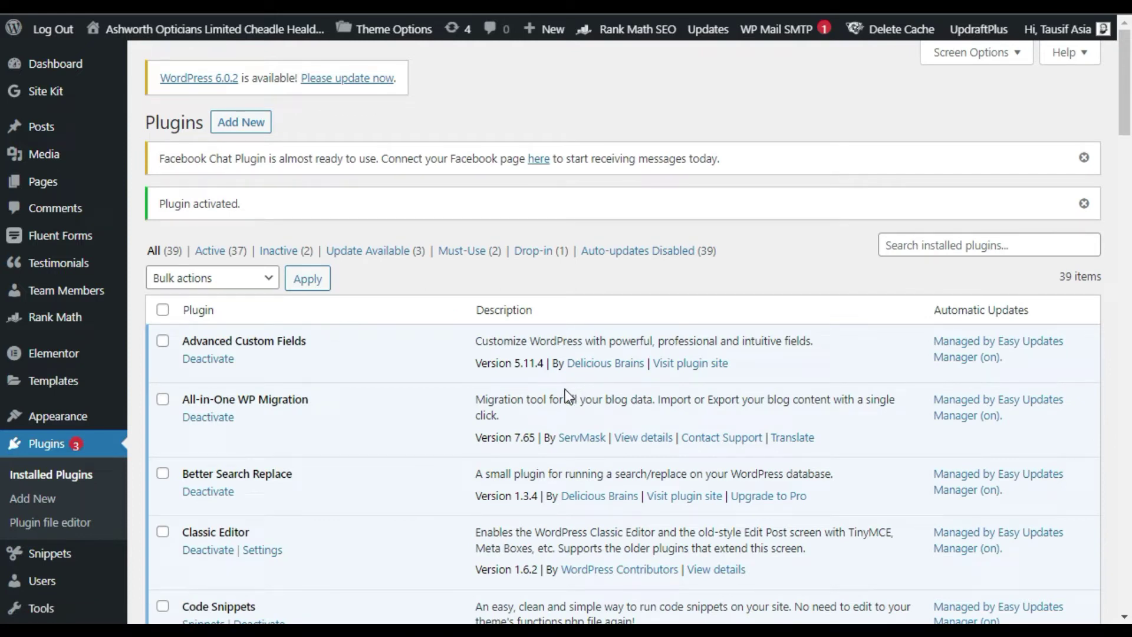
Step: Confirm the Facebook Chat Plugin activation notice on the Plugins page
scroll(501, 391, "down", 6)
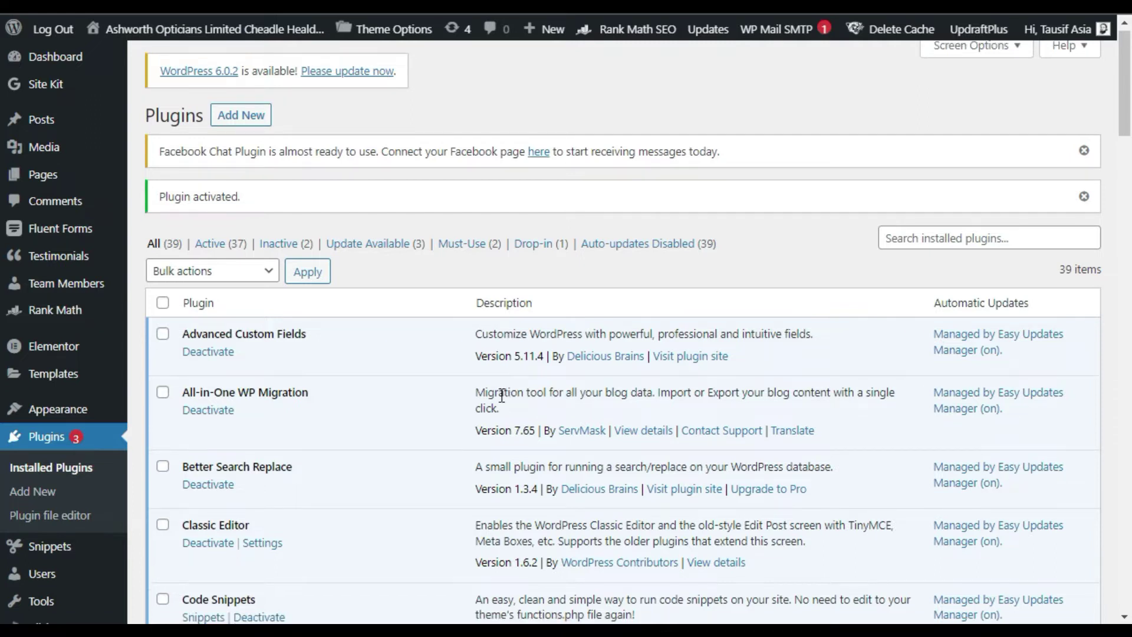
mouse_move(80, 335)
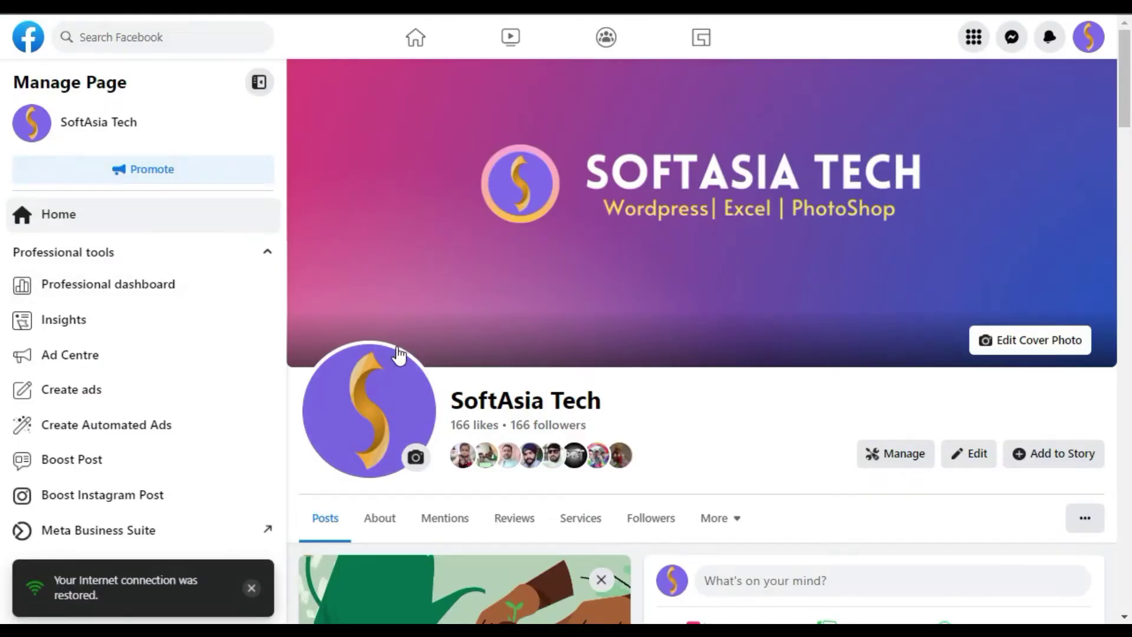
Step: Scroll through the SoftAsia Tech Facebook page and its posts
scroll(613, 424, "down", 2)
scroll(608, 429, "up", 2)
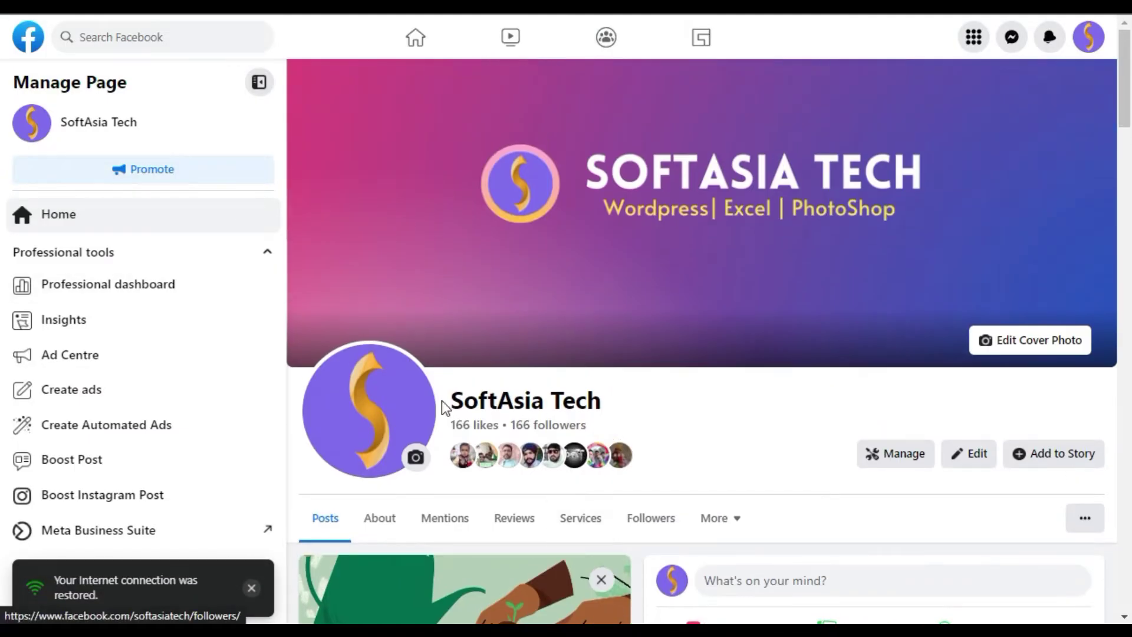
left_click_drag(616, 403, 523, 370)
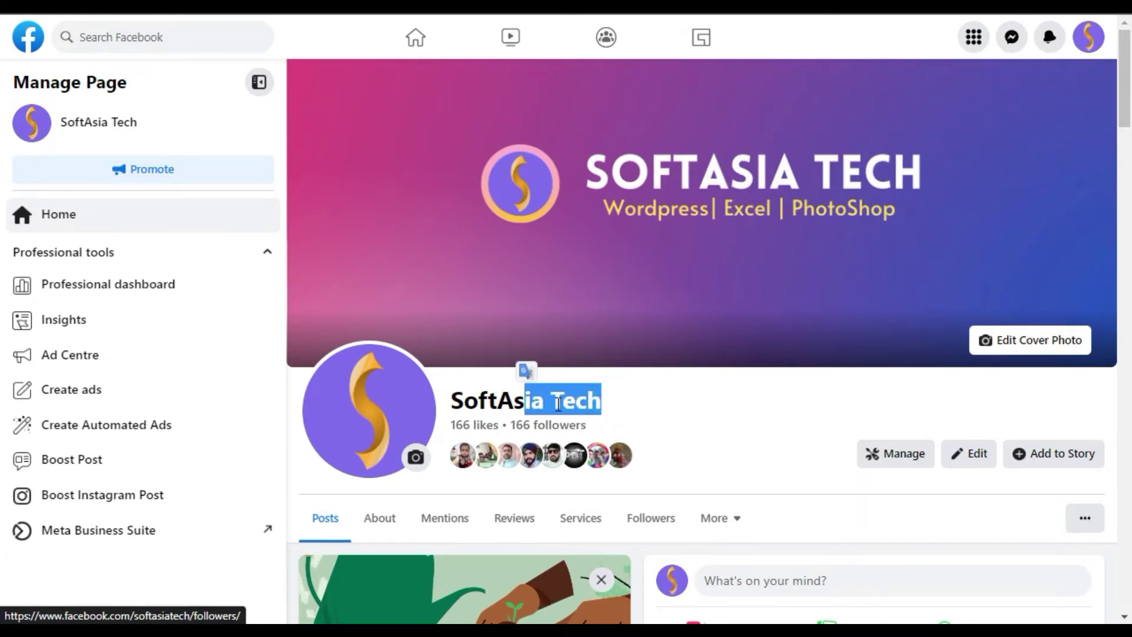
left_click(628, 415)
scroll(631, 422, "down", 2)
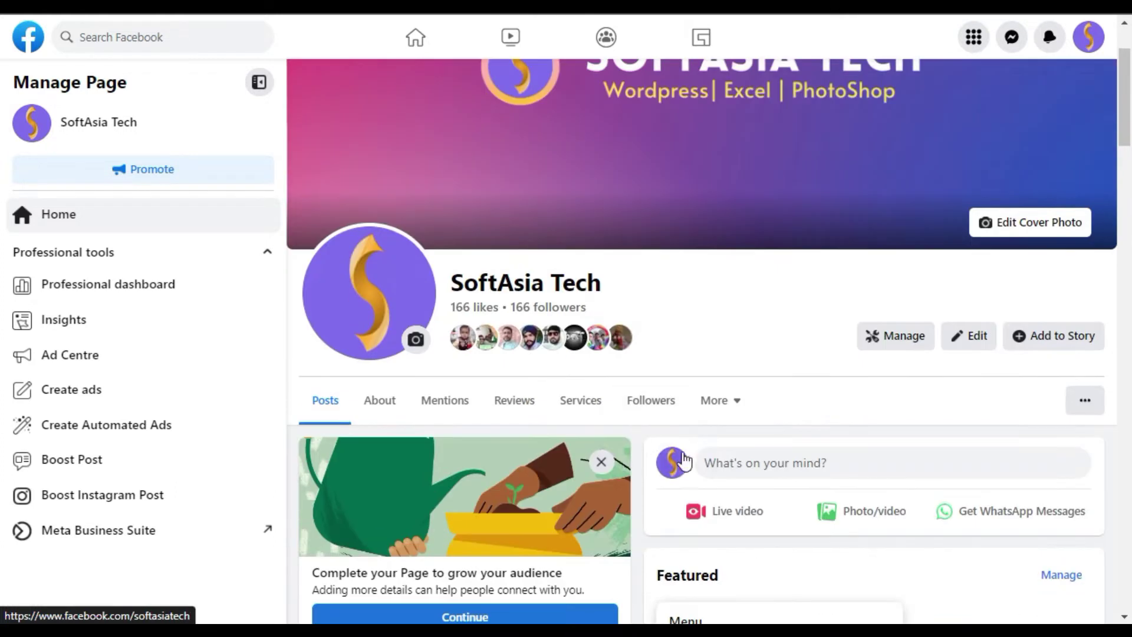
scroll(746, 480, "up", 2)
scroll(684, 430, "down", 4)
scroll(631, 379, "down", 12)
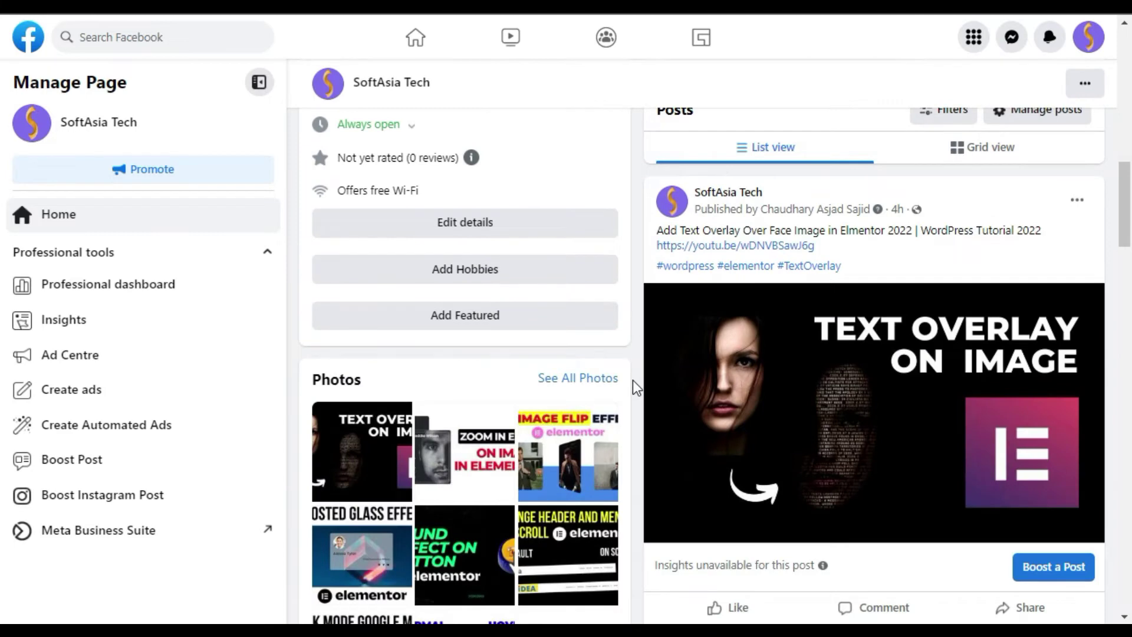
scroll(639, 380, "up", 12)
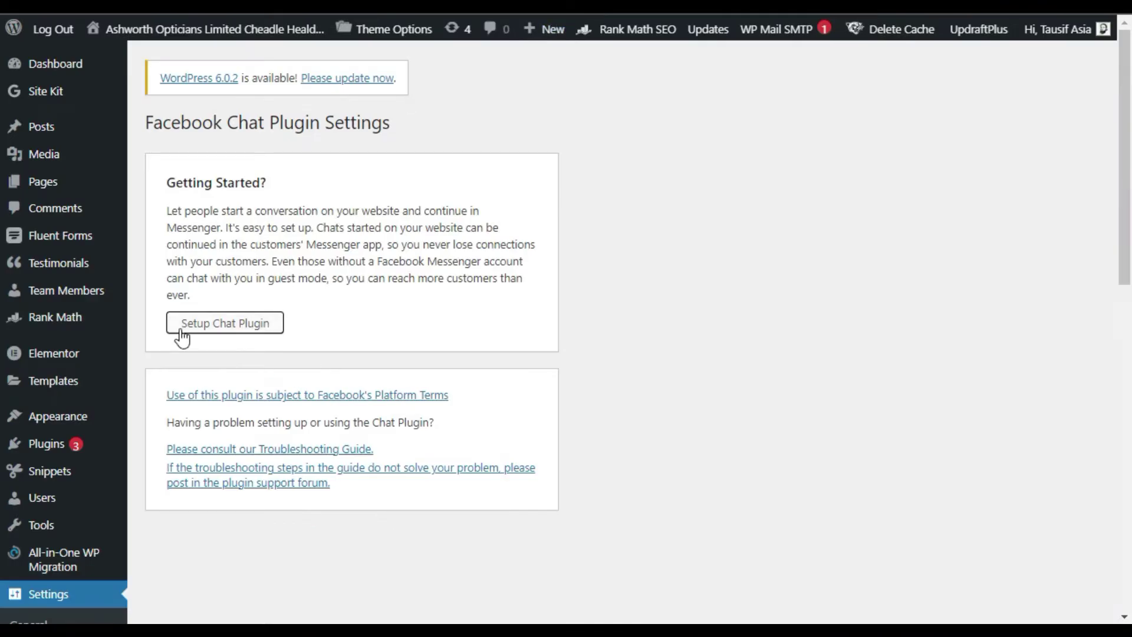
Step: Launch Setup Chat Plugin and select SoftAsia Tech as the Facebook page
left_click(236, 326)
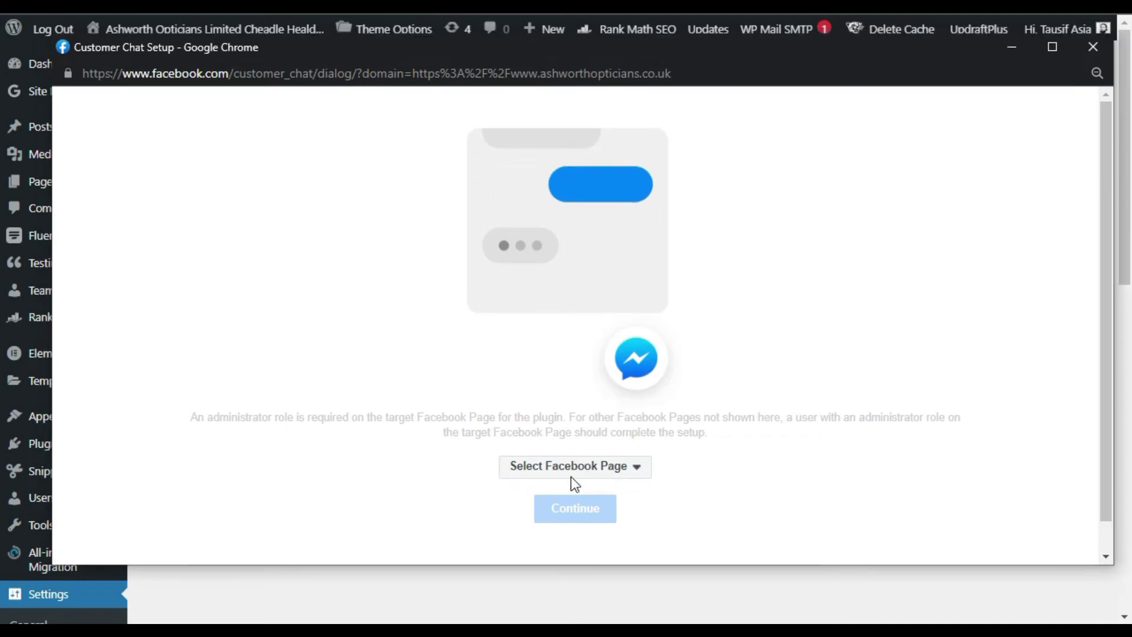
left_click(584, 475)
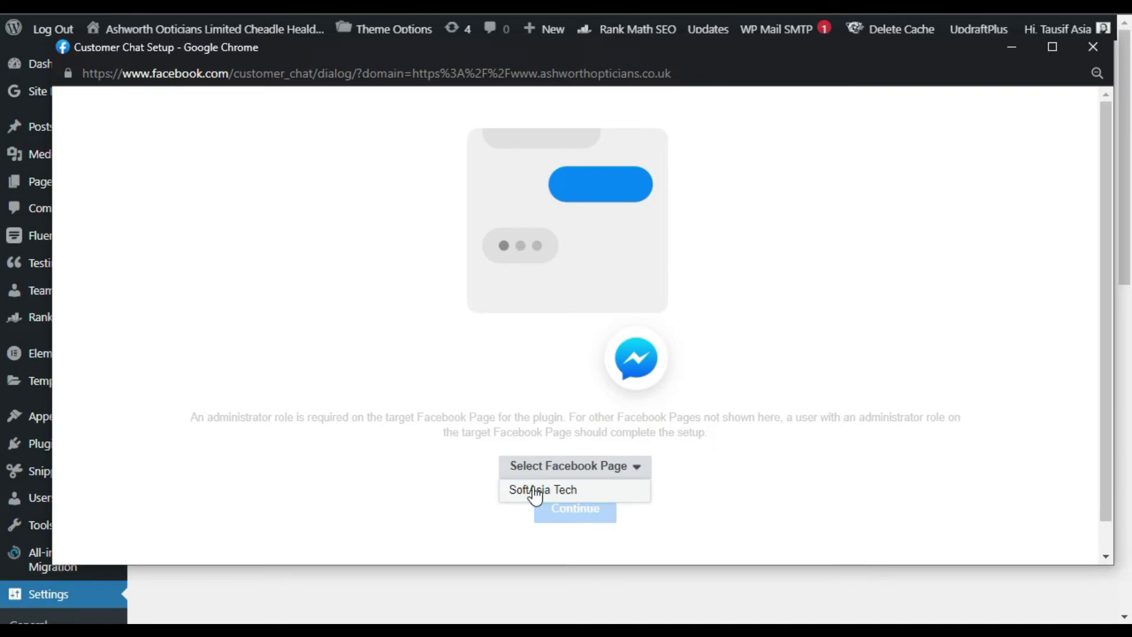
left_click(586, 491)
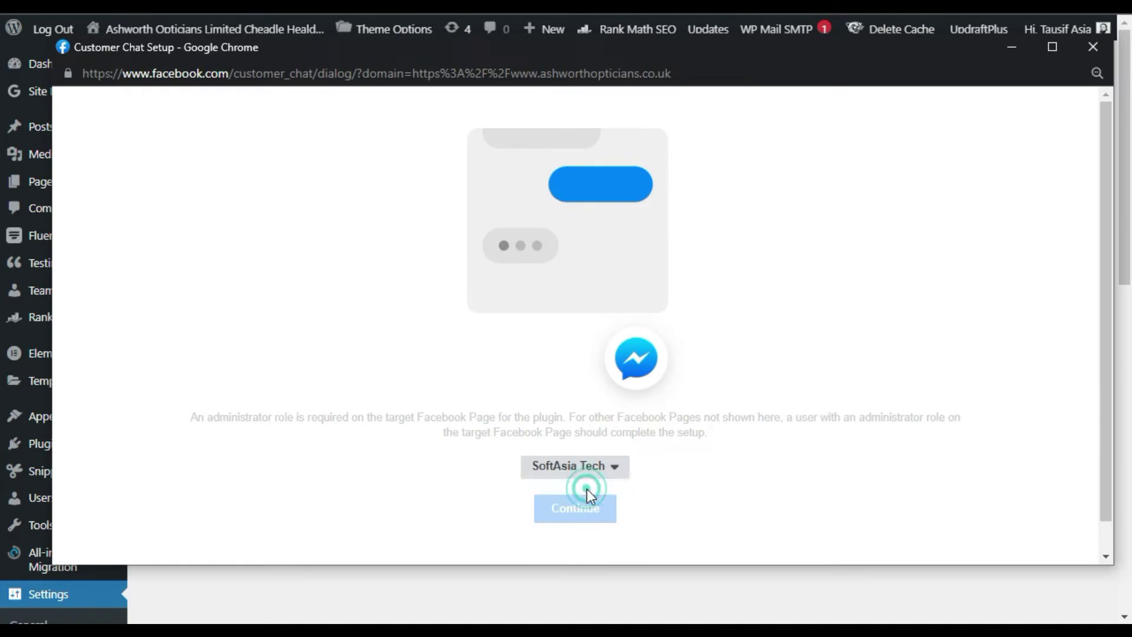
left_click(576, 514)
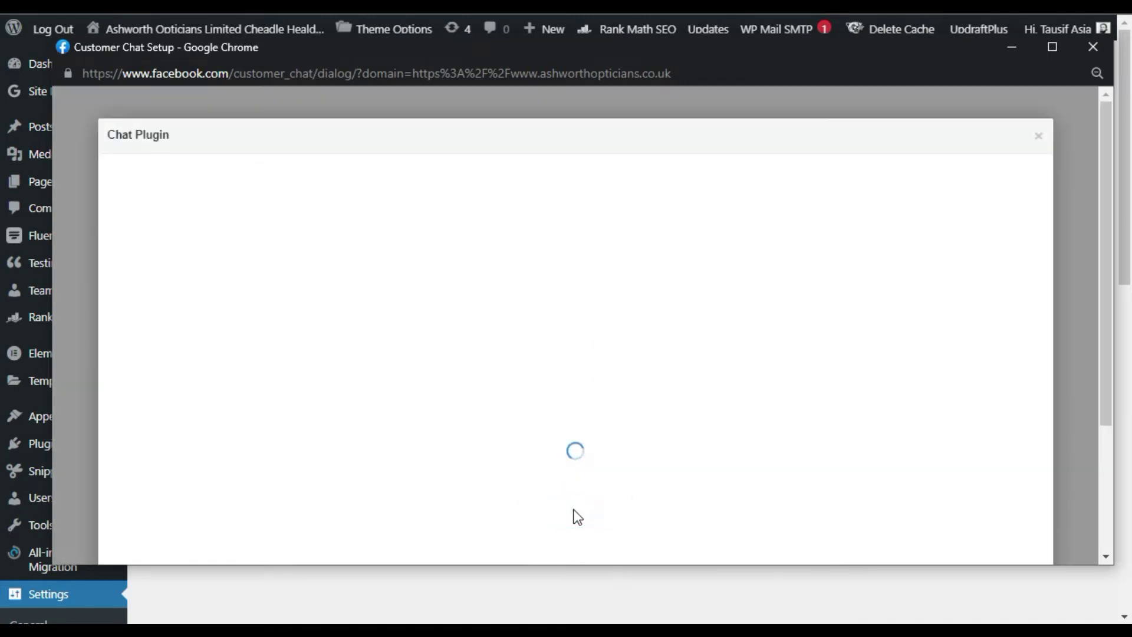
Step: Expand the Automations section of the Chat Plugin setup
scroll(876, 398, "up", 3)
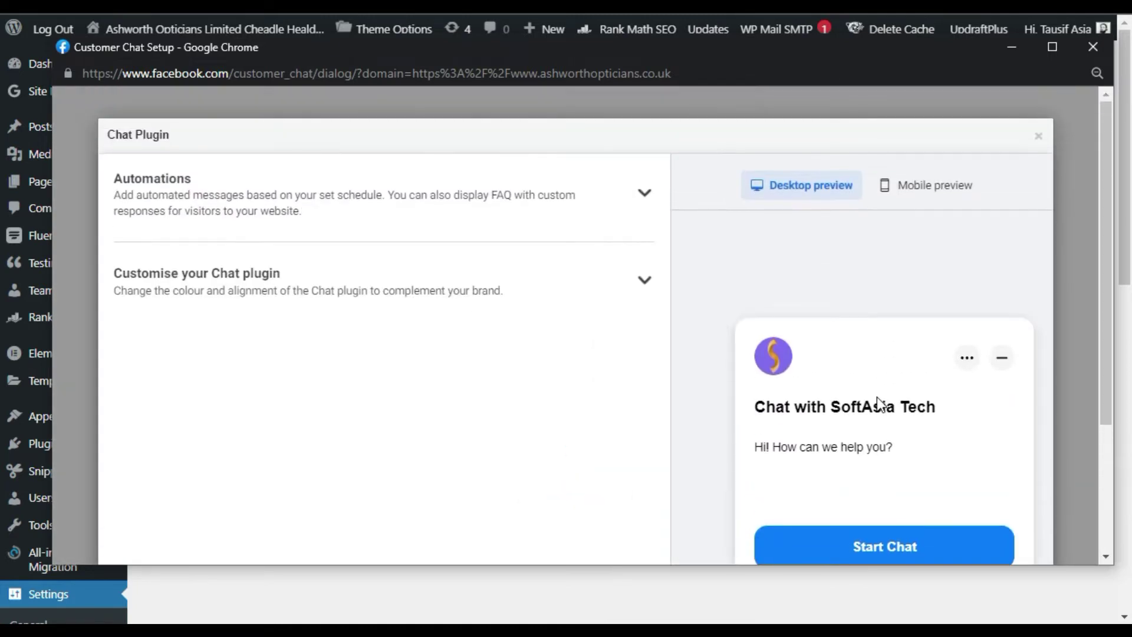
scroll(878, 404, "down", 5)
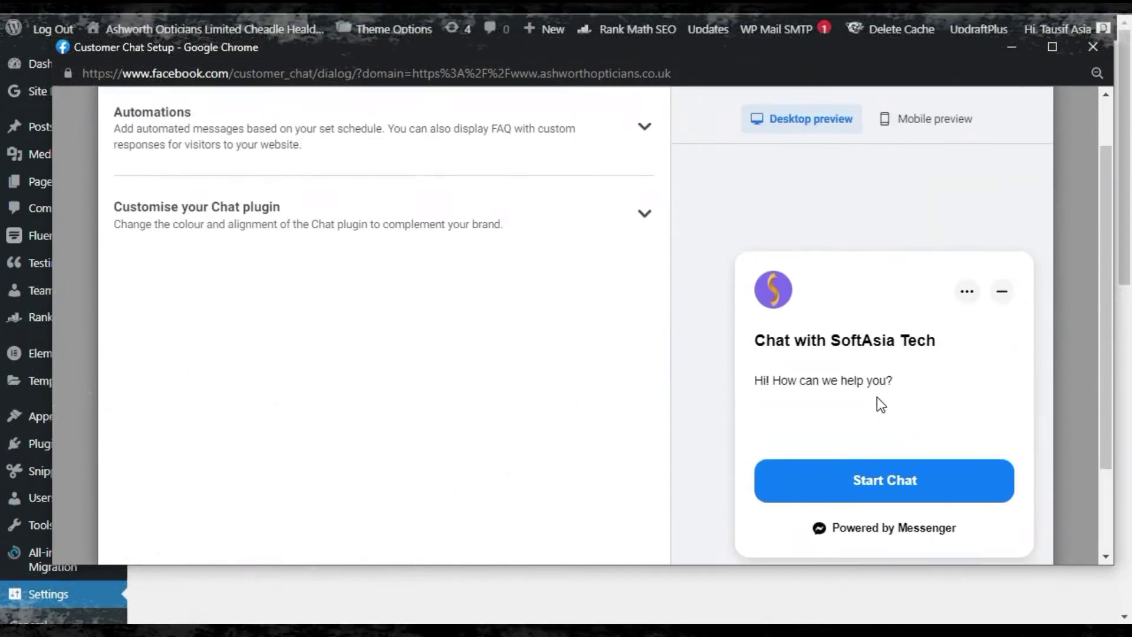
scroll(877, 398, "down", 2)
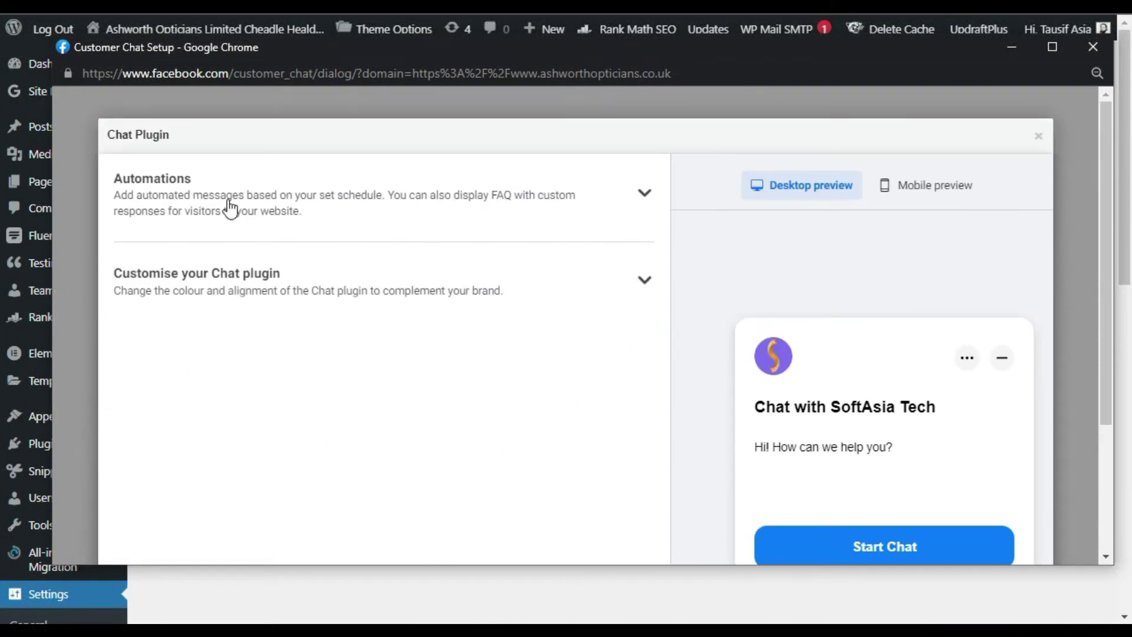
left_click(554, 212)
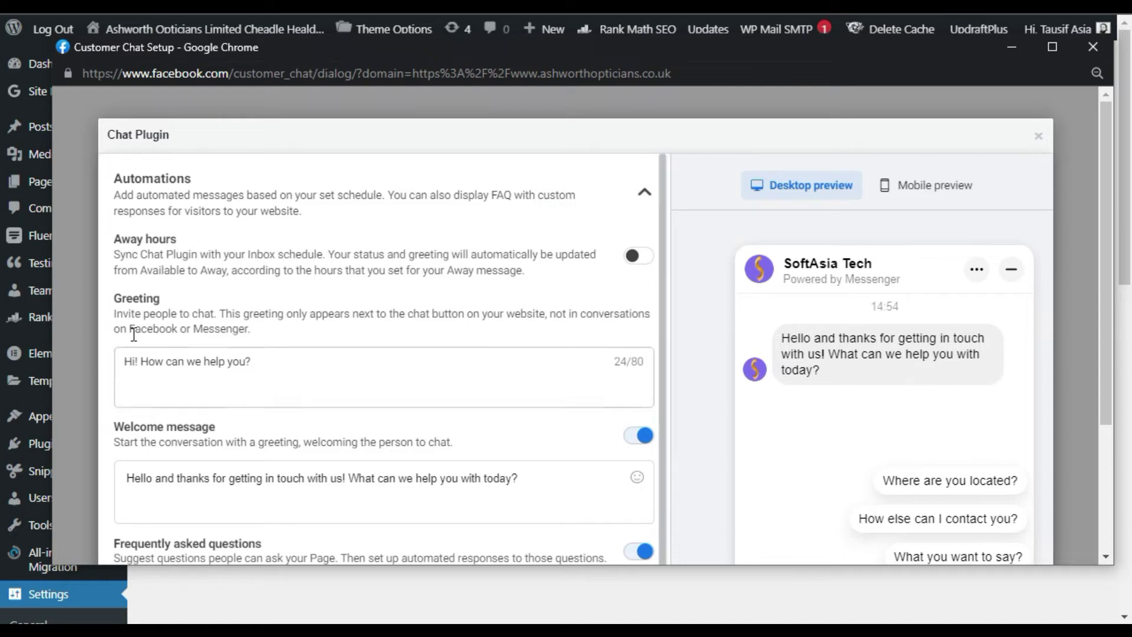
Step: Review the greeting, welcome message and FAQ questions, attempting to add a fourth question
left_click_drag(124, 361, 277, 361)
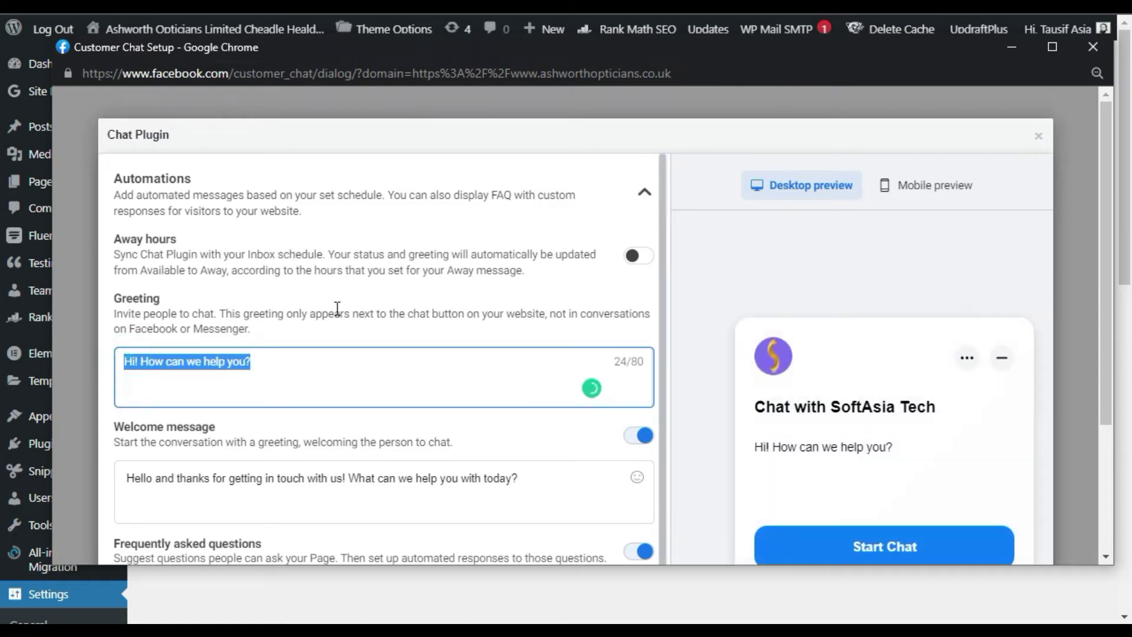
scroll(339, 308, "down", 2)
left_click_drag(134, 361, 337, 361)
scroll(386, 401, "down", 1)
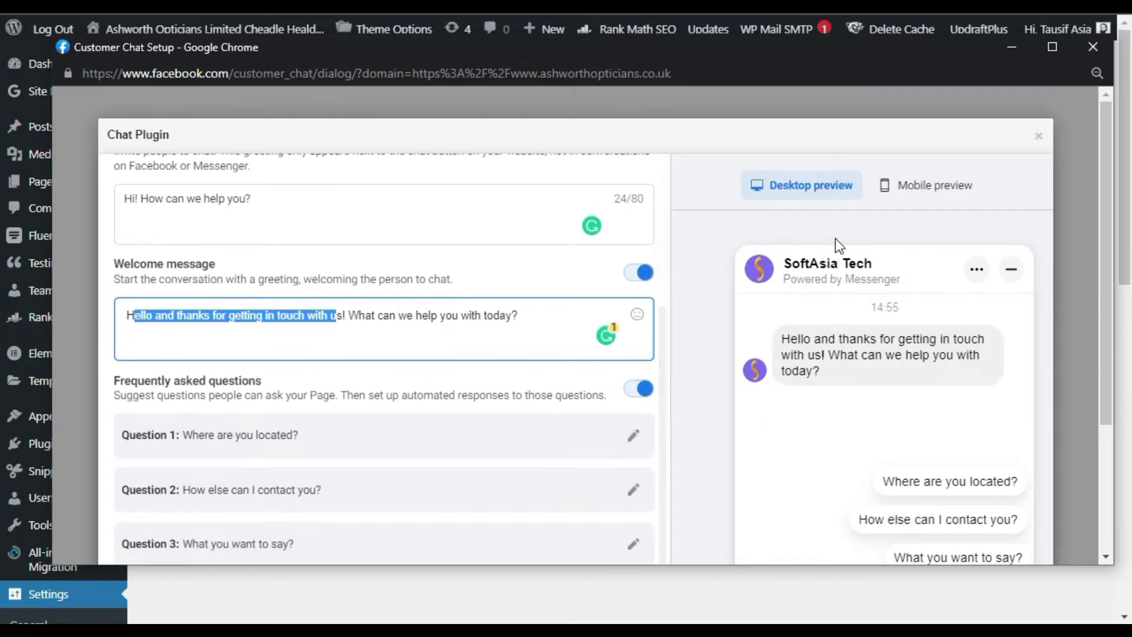
scroll(831, 250, "down", 3)
left_click(339, 404)
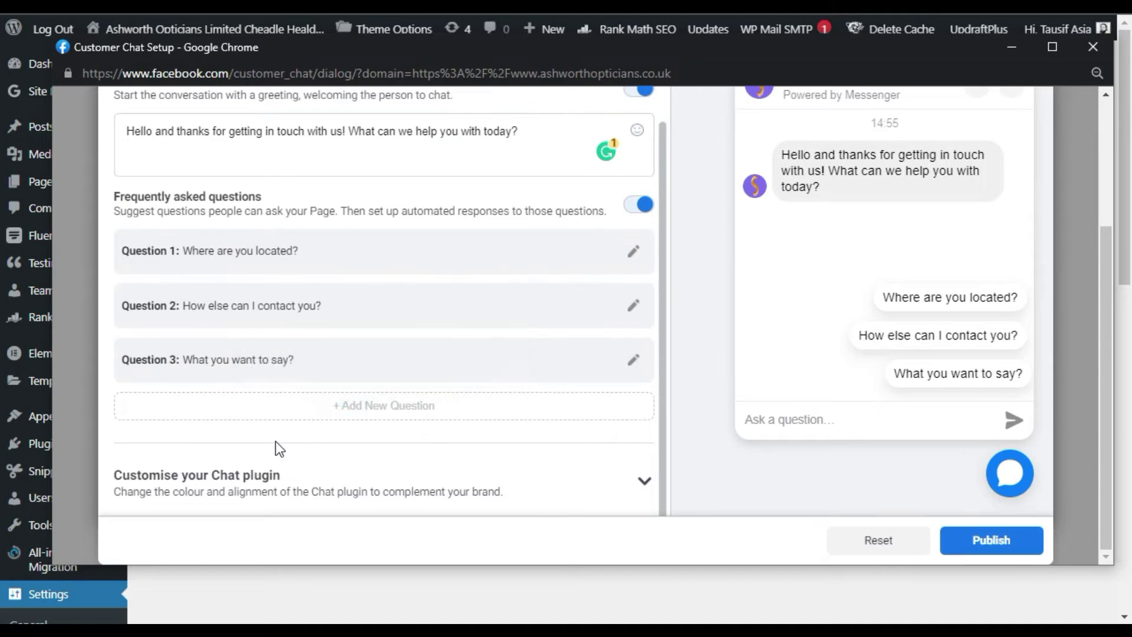
left_click(420, 400)
Step: Change FAQ Question 3 to 'What type of work you want', keeping the reply 'I will get to you soon'
left_click(633, 359)
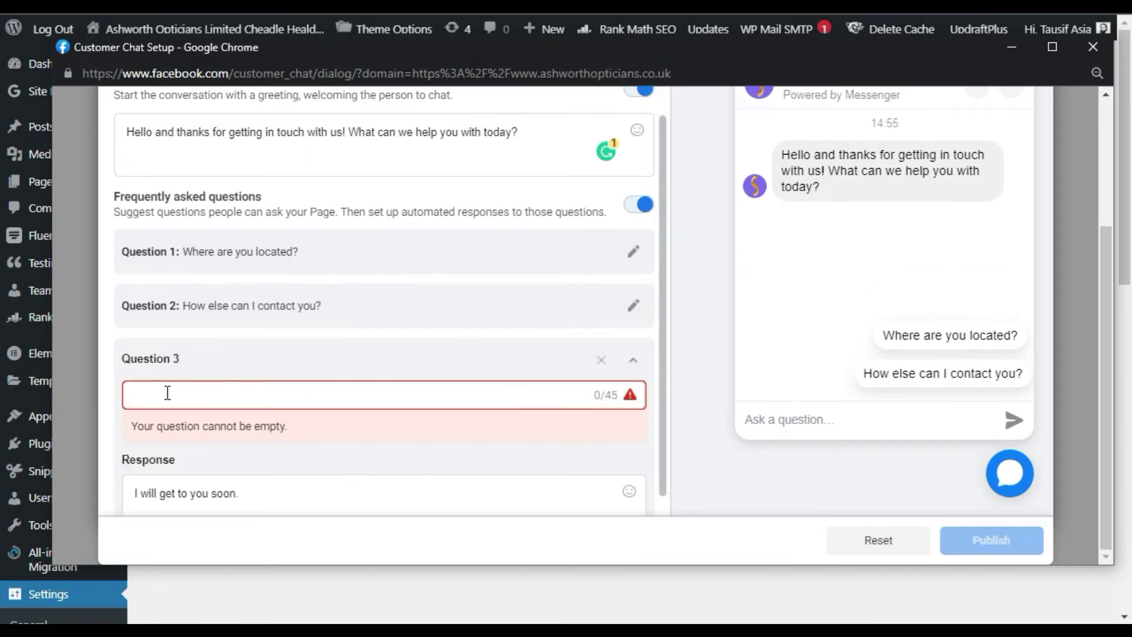
type("j")
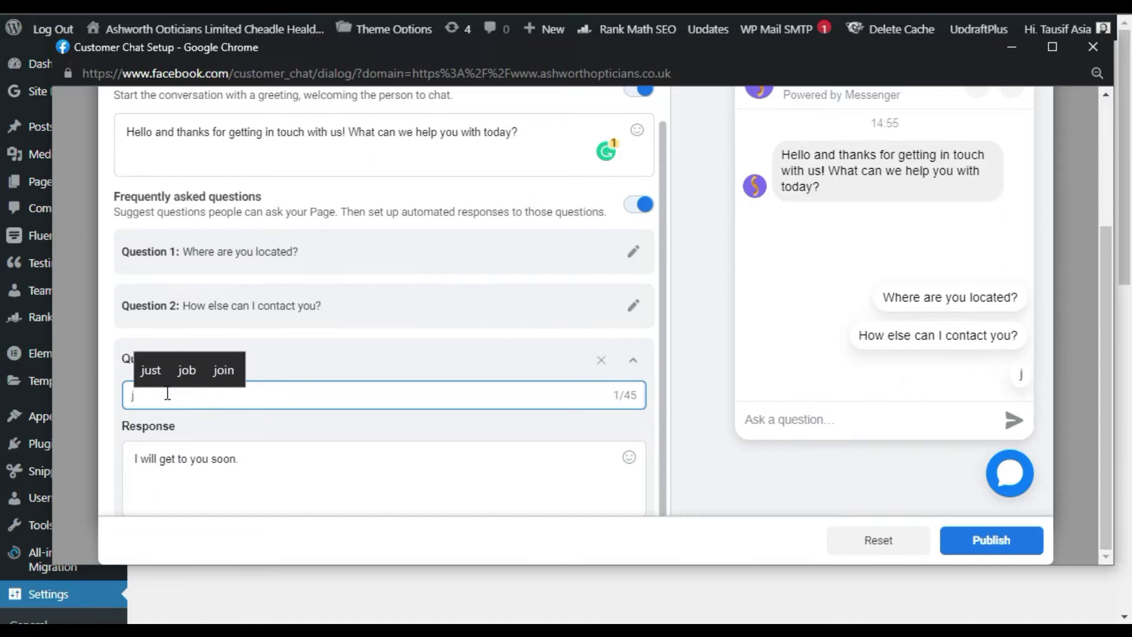
key("BackSpace")
type("w")
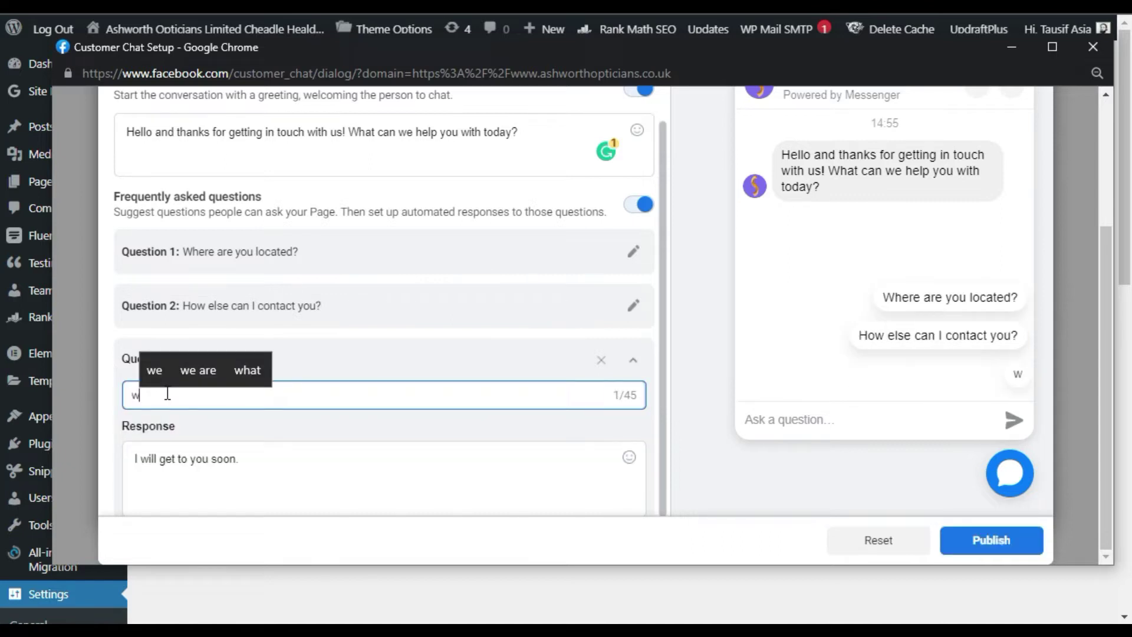
type("What type of work you want")
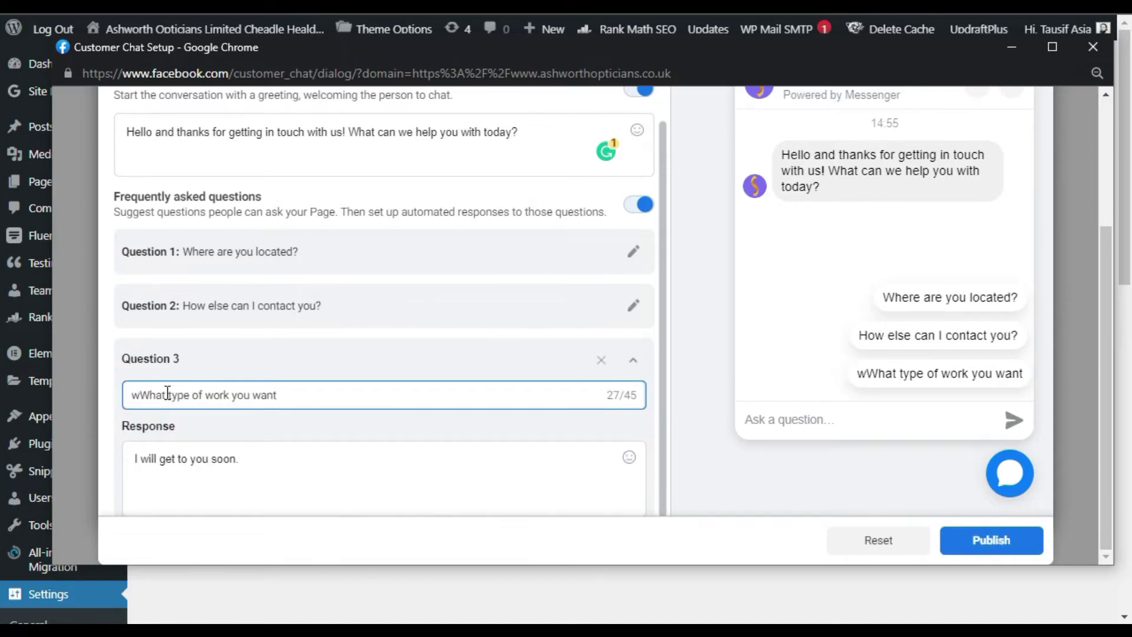
key("Delete")
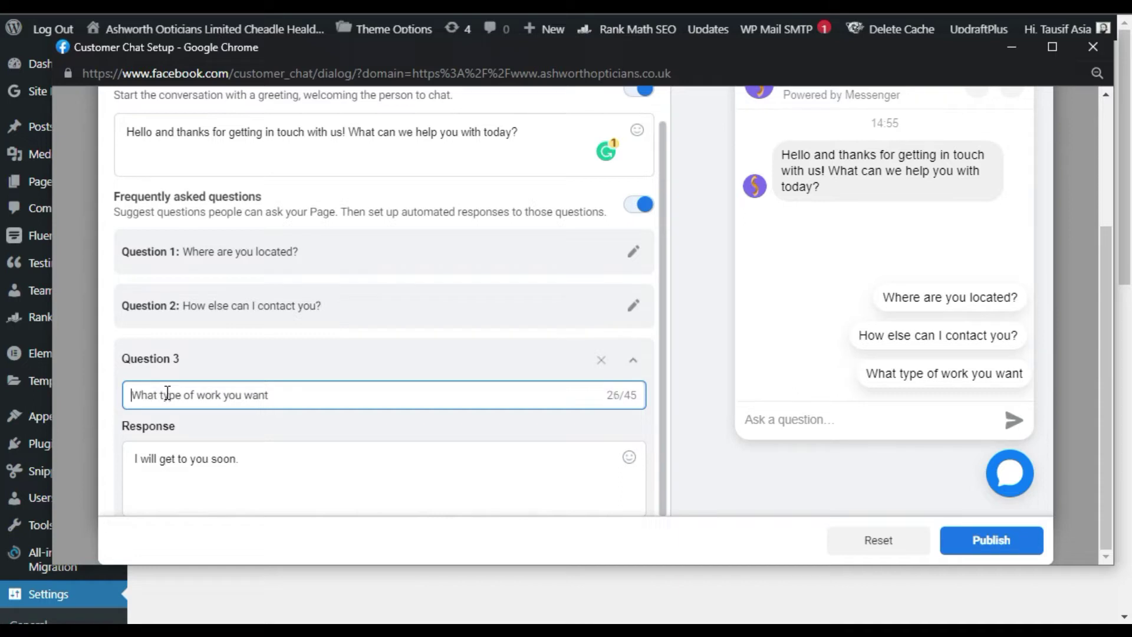
left_click(293, 472)
scroll(236, 425, "down", 2)
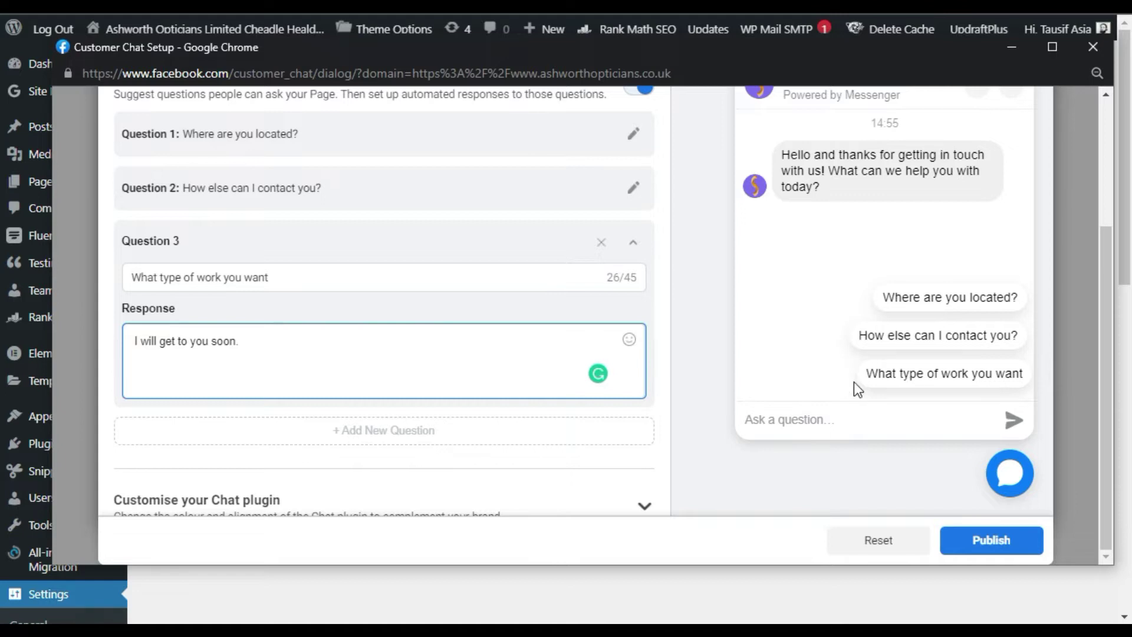
scroll(388, 386, "down", 1)
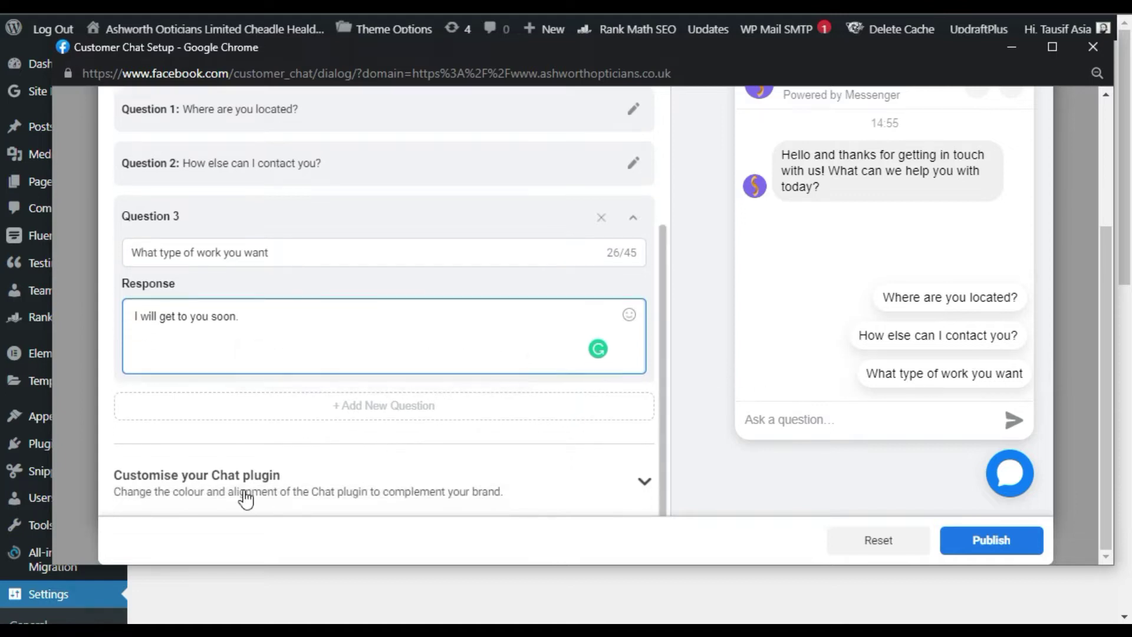
Step: Expand chat plugin customisation and try the icon styles, settling on the round chat bubble
left_click(477, 492)
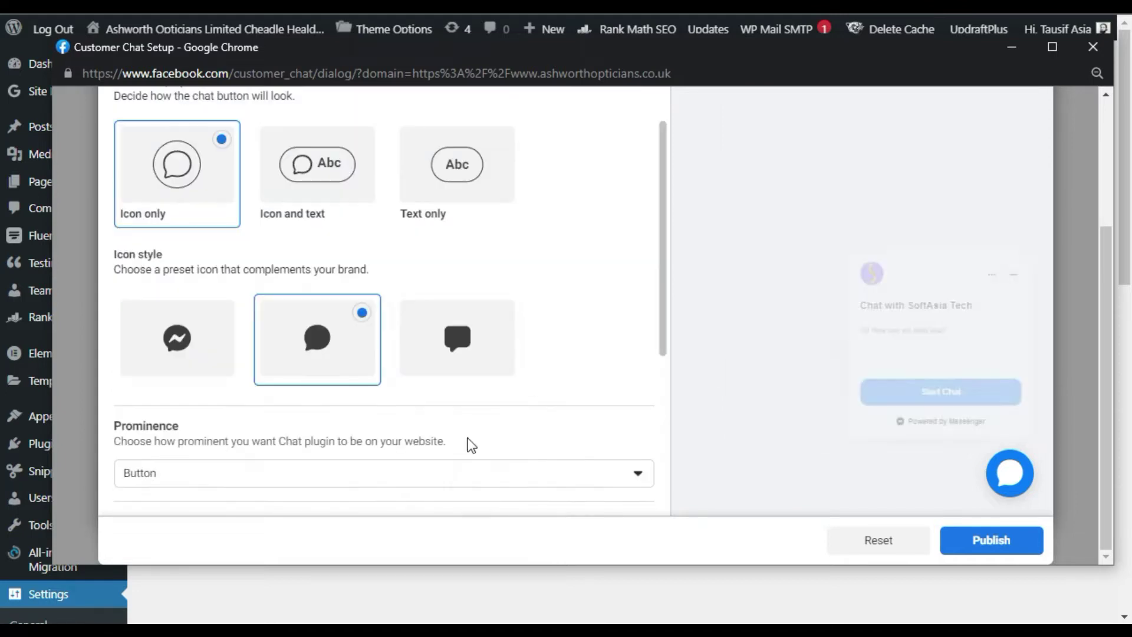
scroll(391, 319, "up", 2)
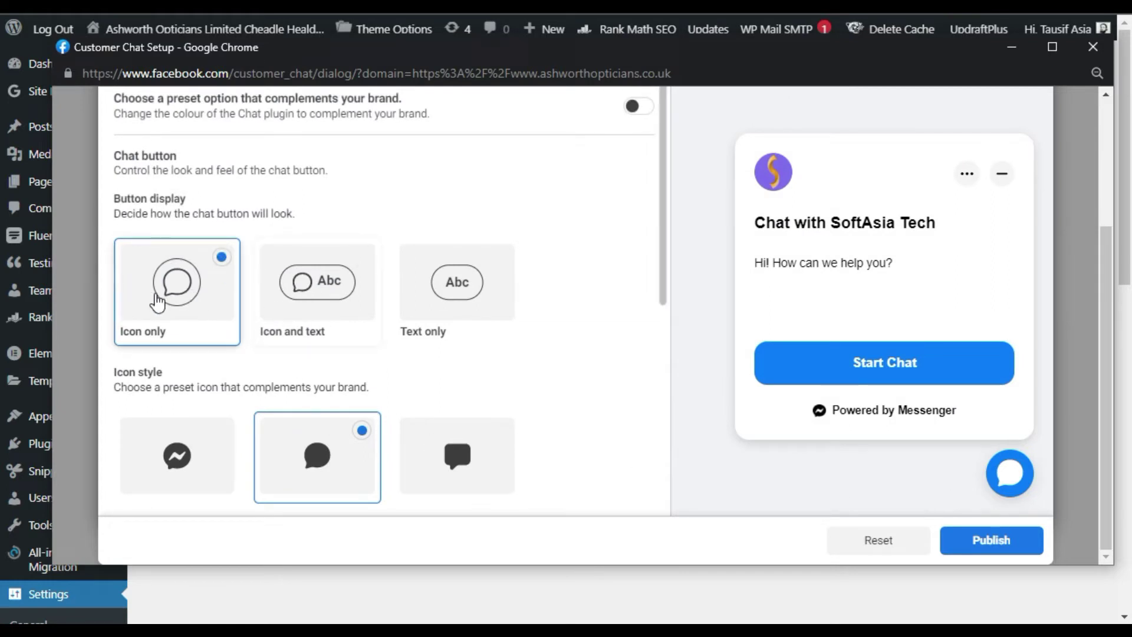
left_click(170, 284)
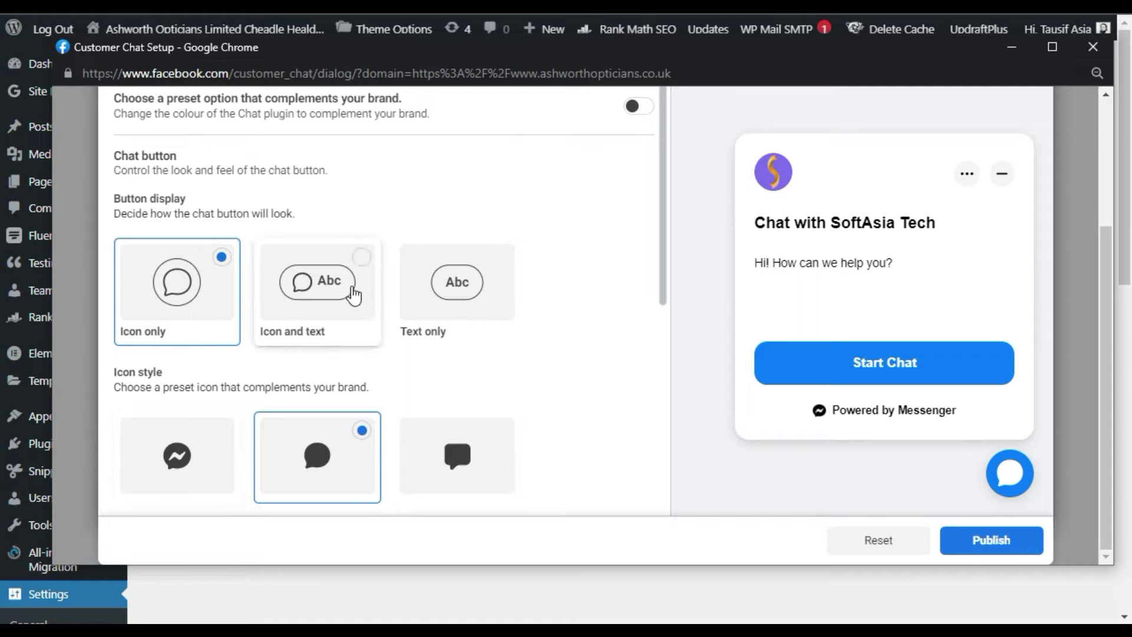
left_click(183, 455)
scroll(195, 424, "down", 2)
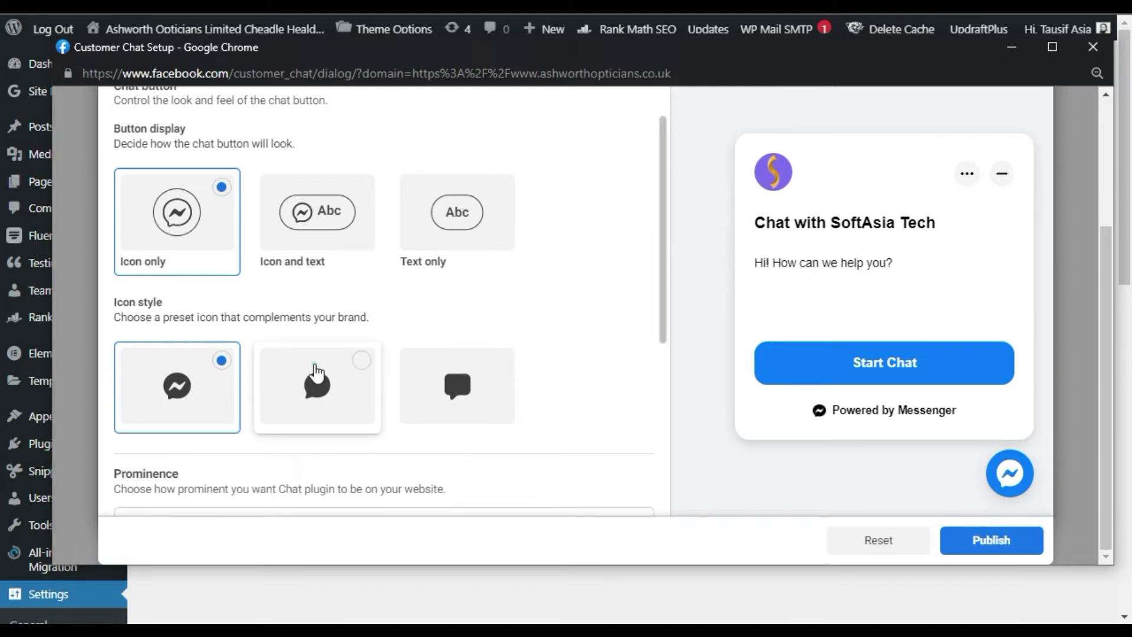
left_click(318, 386)
left_click(466, 387)
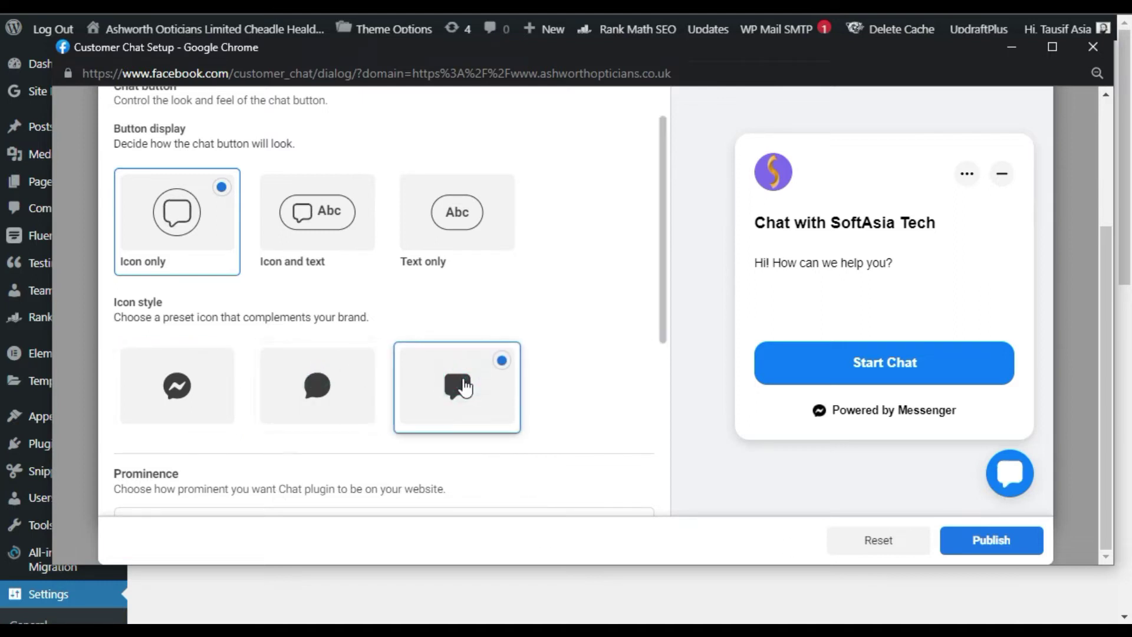
left_click(315, 404)
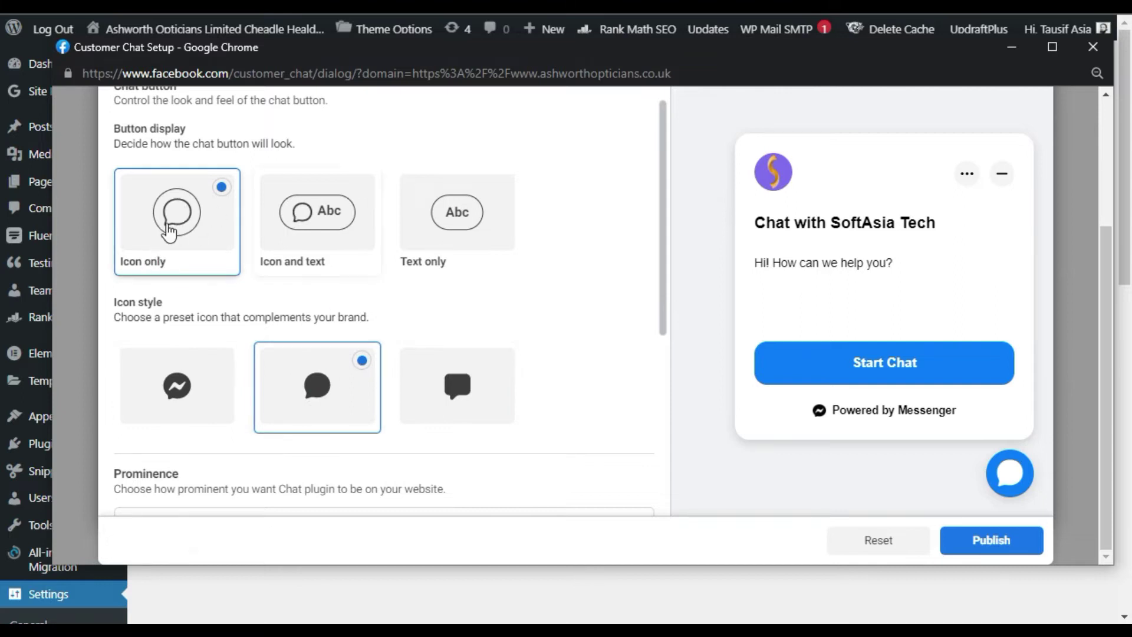
Step: Try icon-with-text and text-only buttons, then return to an icon-only chat button
left_click(271, 237)
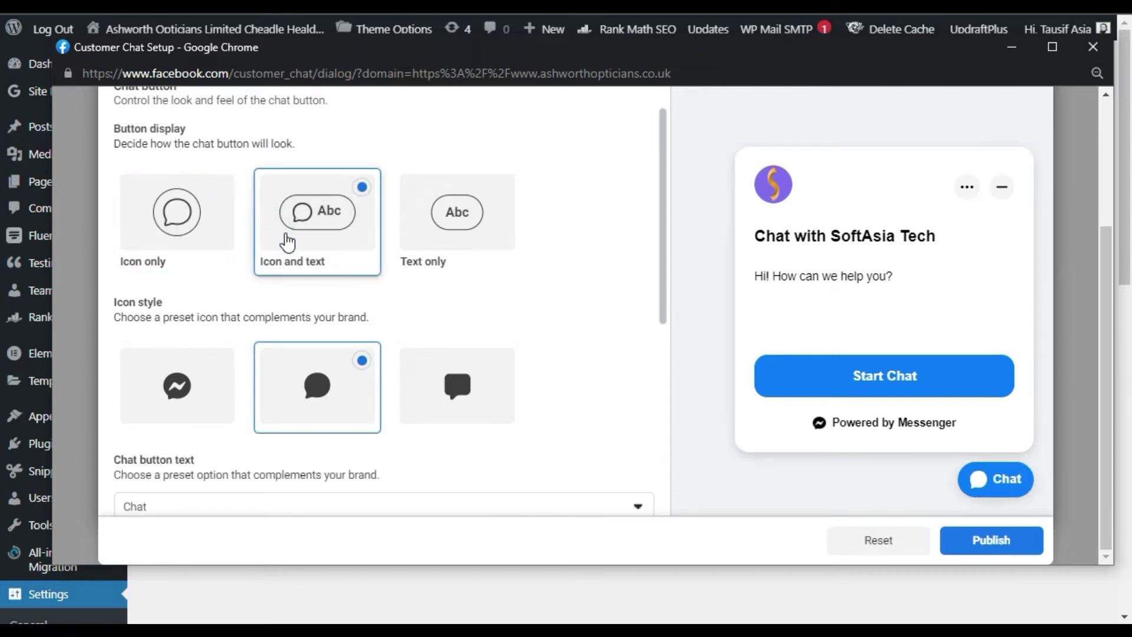
left_click(475, 242)
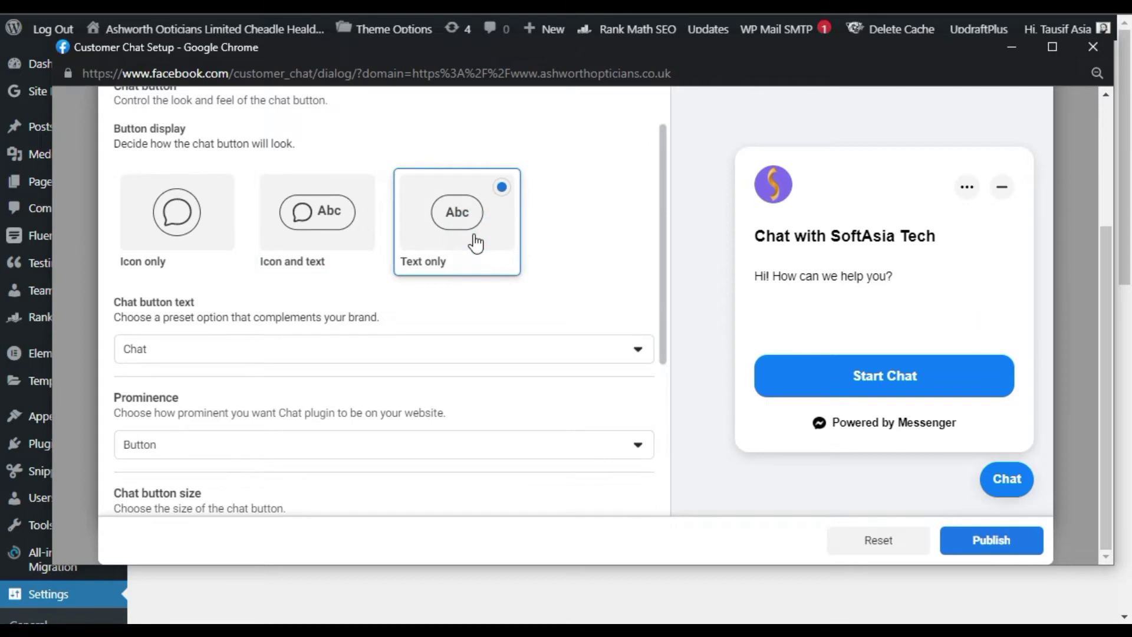
left_click(180, 221)
scroll(489, 356, "down", 4)
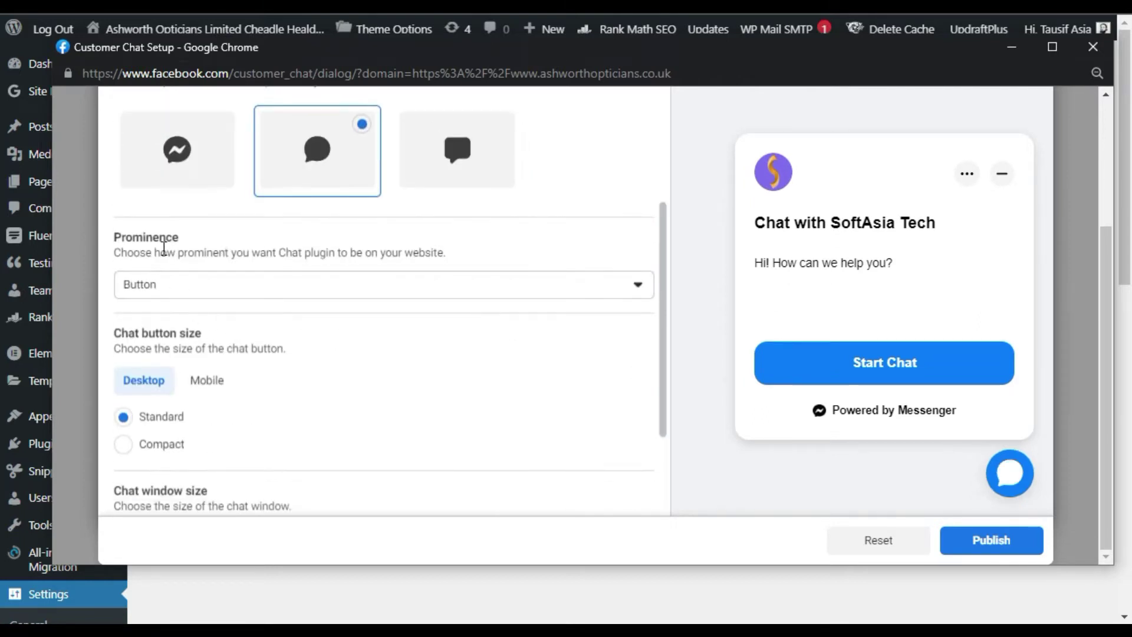
Step: Try the Prominence options, ending on Button and greeting with Standard sizes
left_click(311, 290)
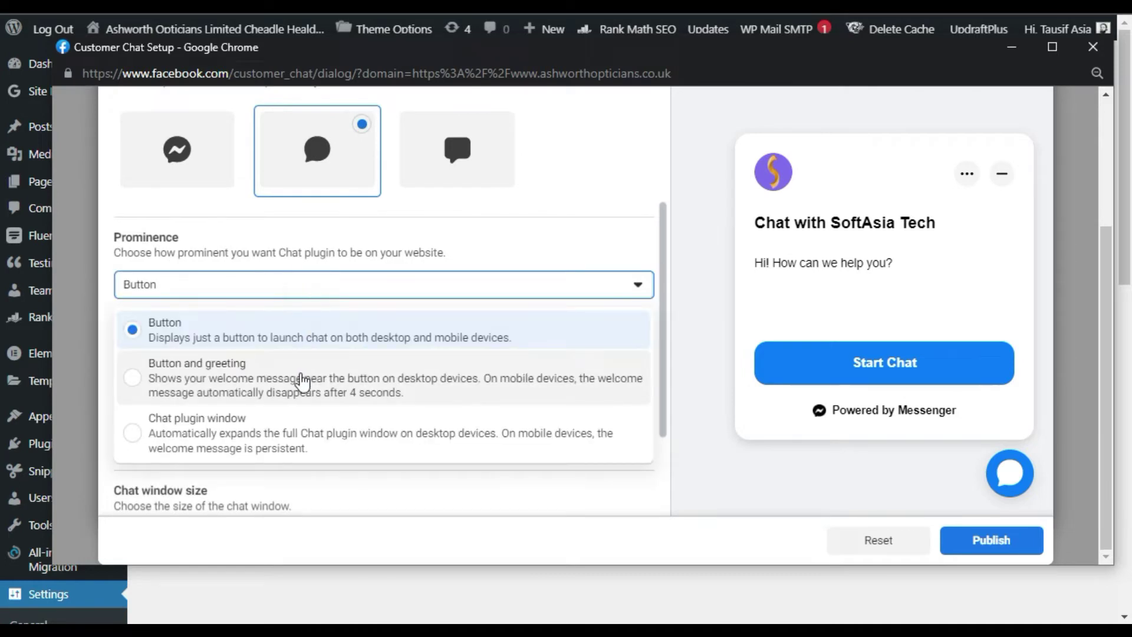
left_click(300, 382)
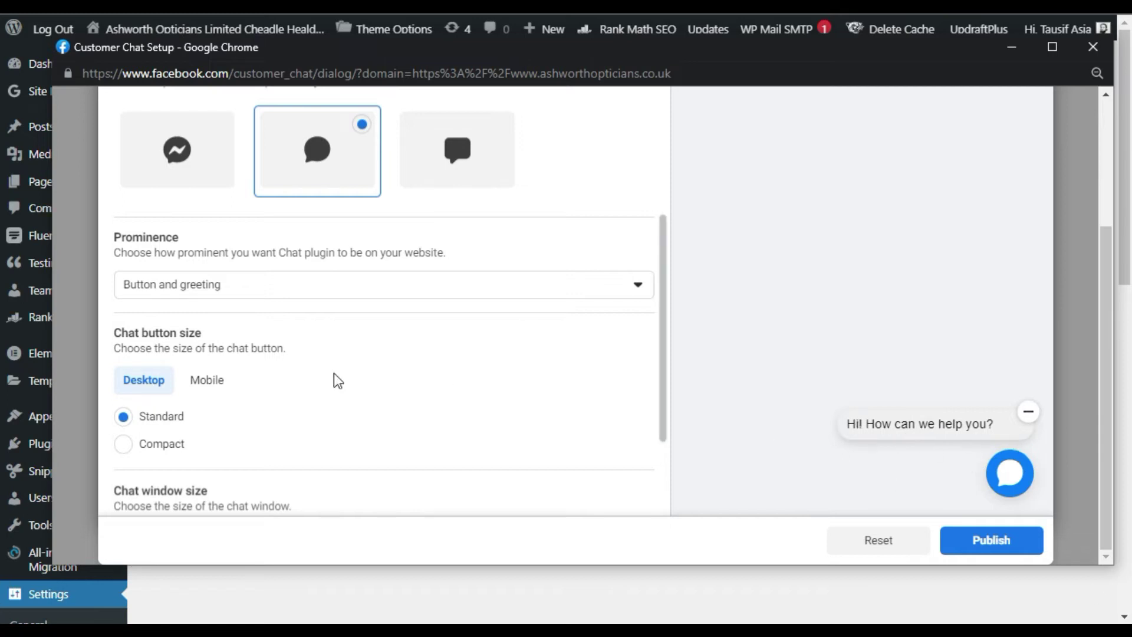
left_click(236, 284)
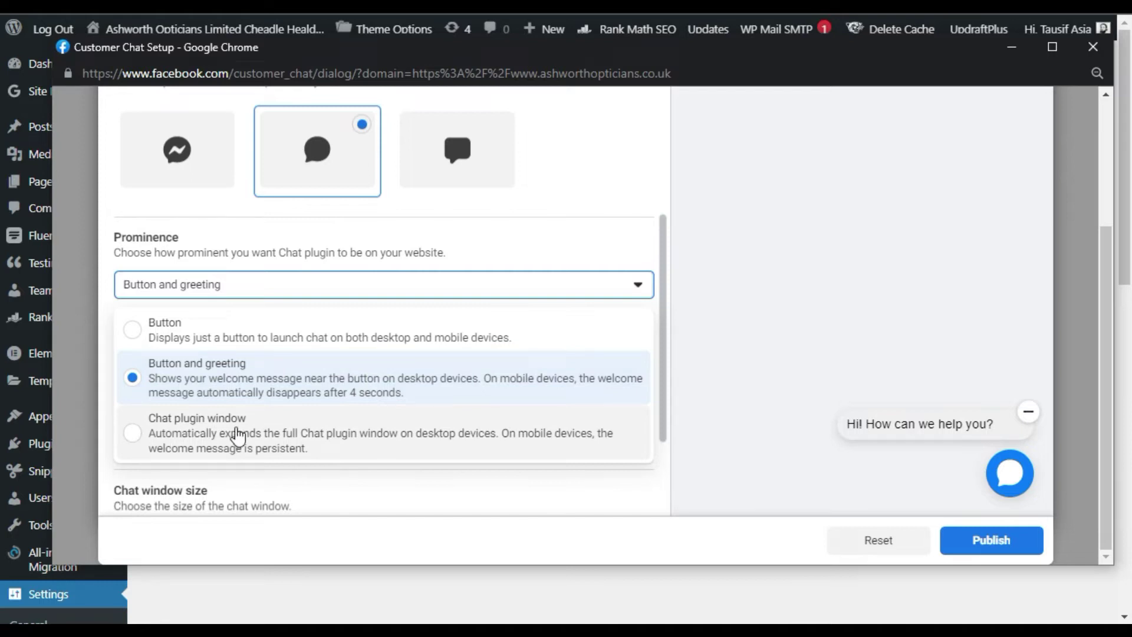
left_click(159, 435)
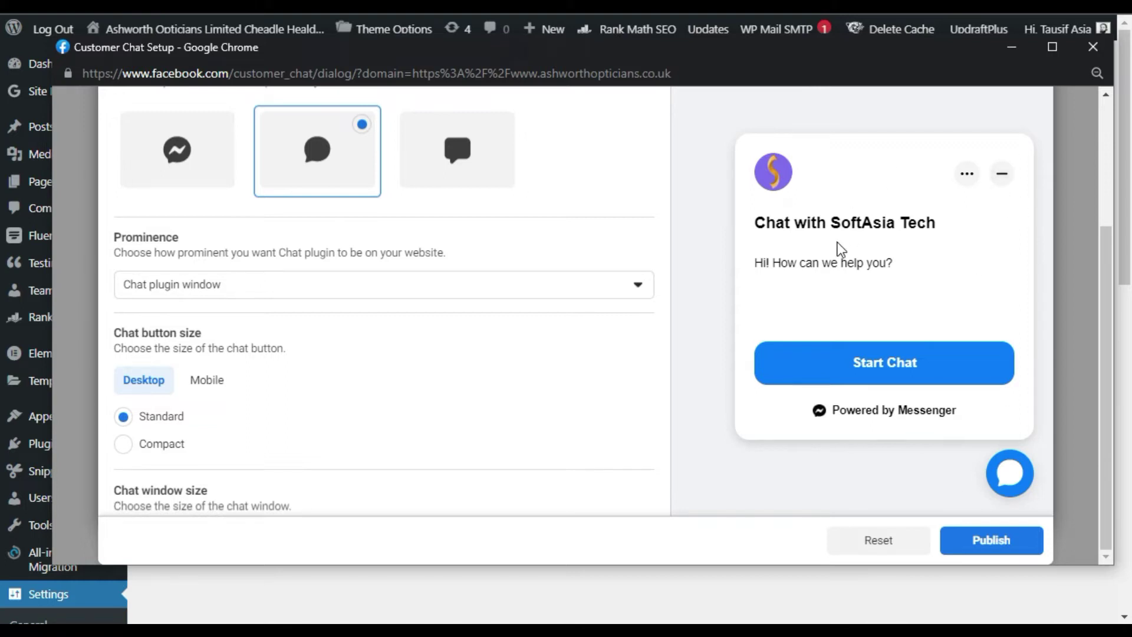
left_click(273, 287)
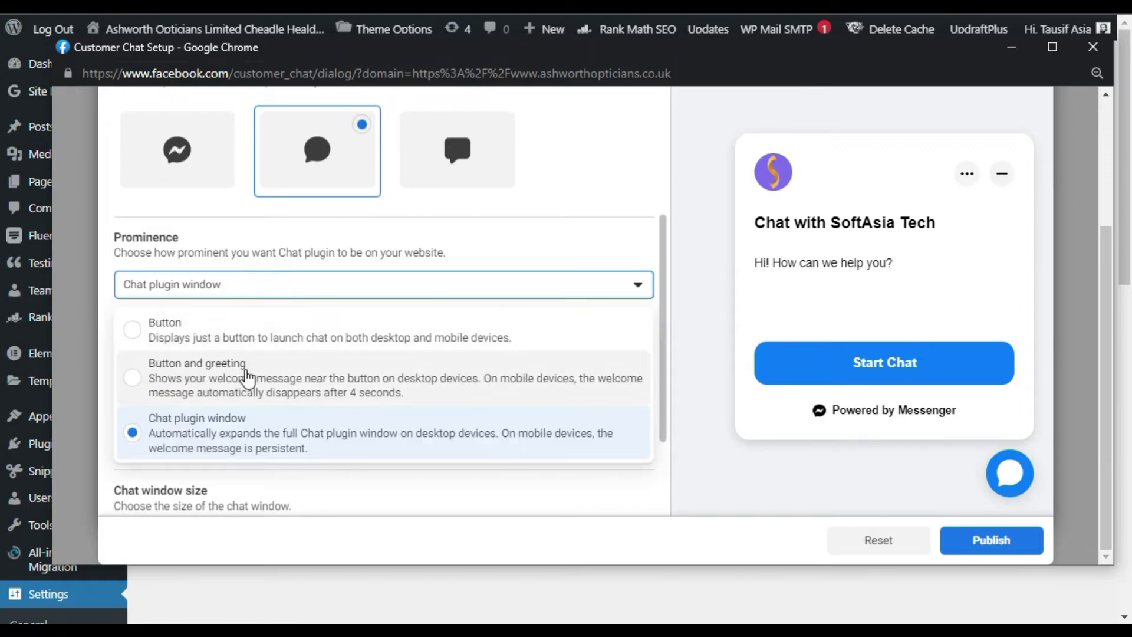
left_click(195, 371)
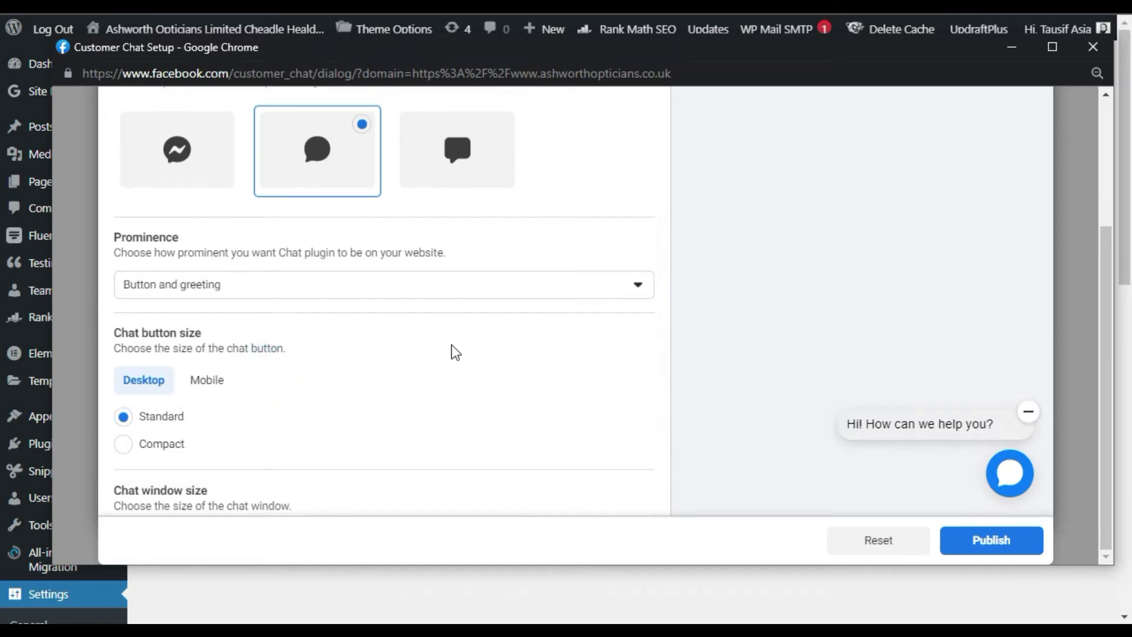
scroll(196, 312, "down", 2)
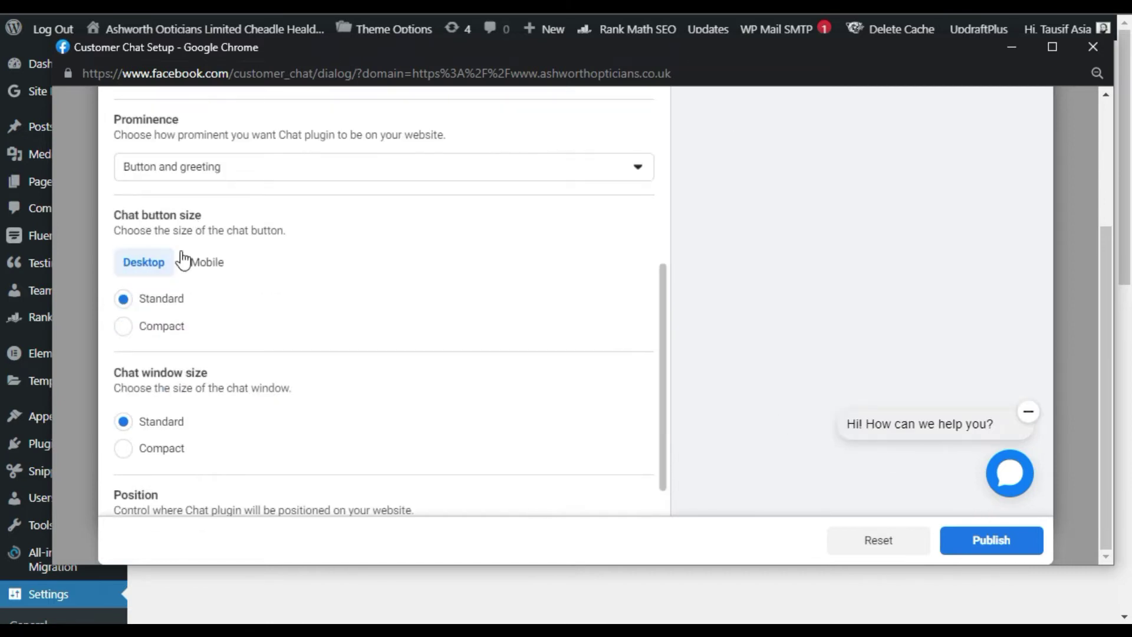
Step: Try the Compact chat button size, then restore Standard
left_click(149, 333)
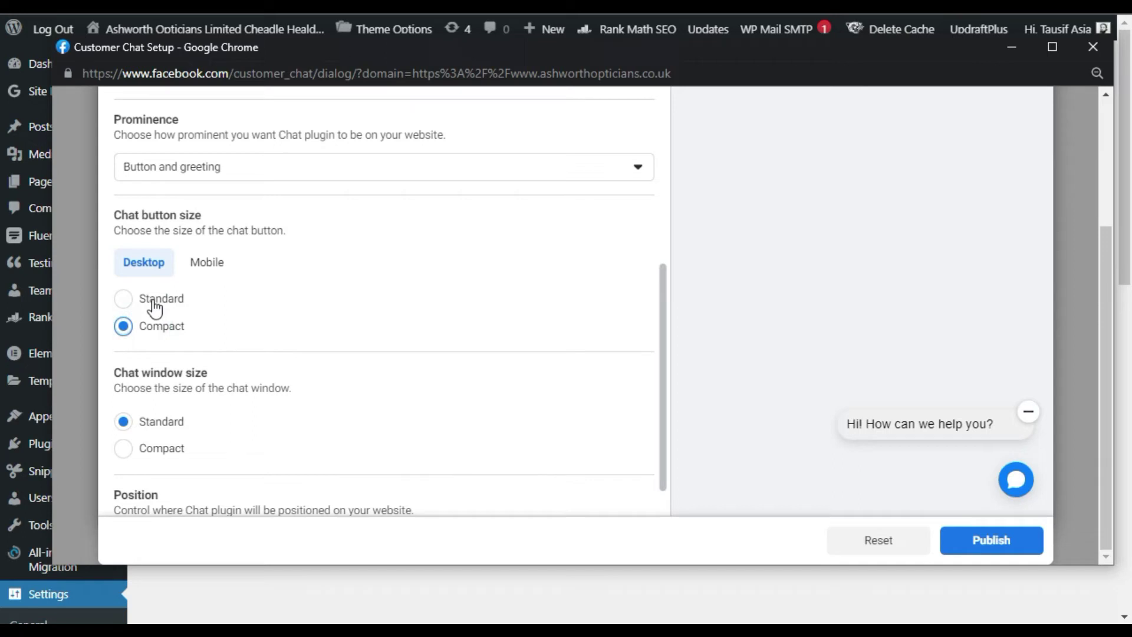
left_click(155, 305)
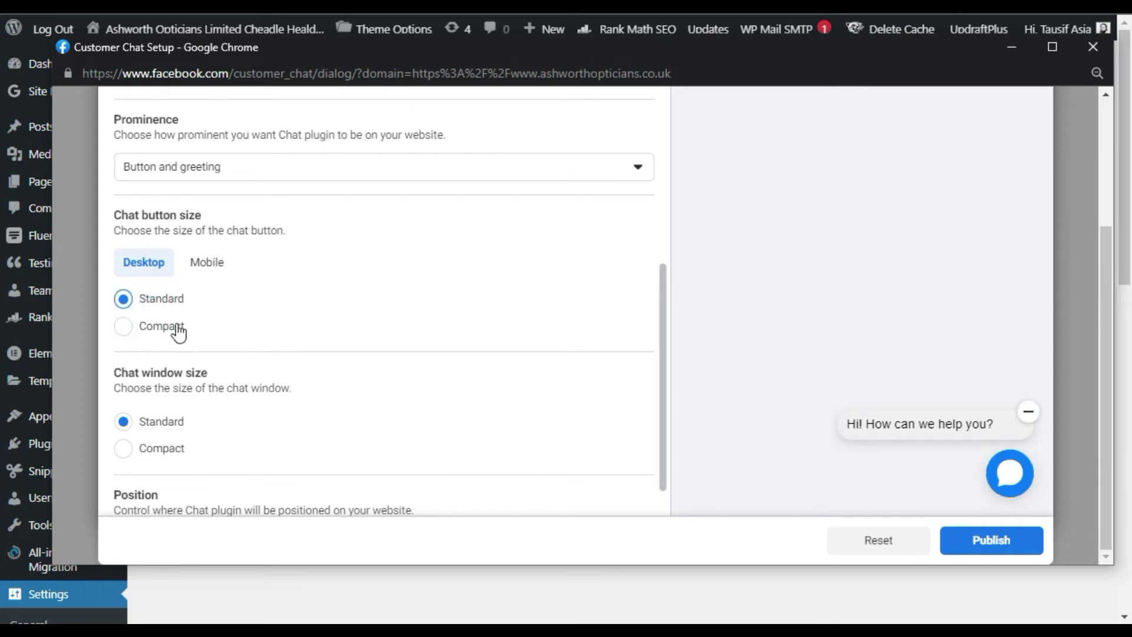
scroll(179, 334, "down", 2)
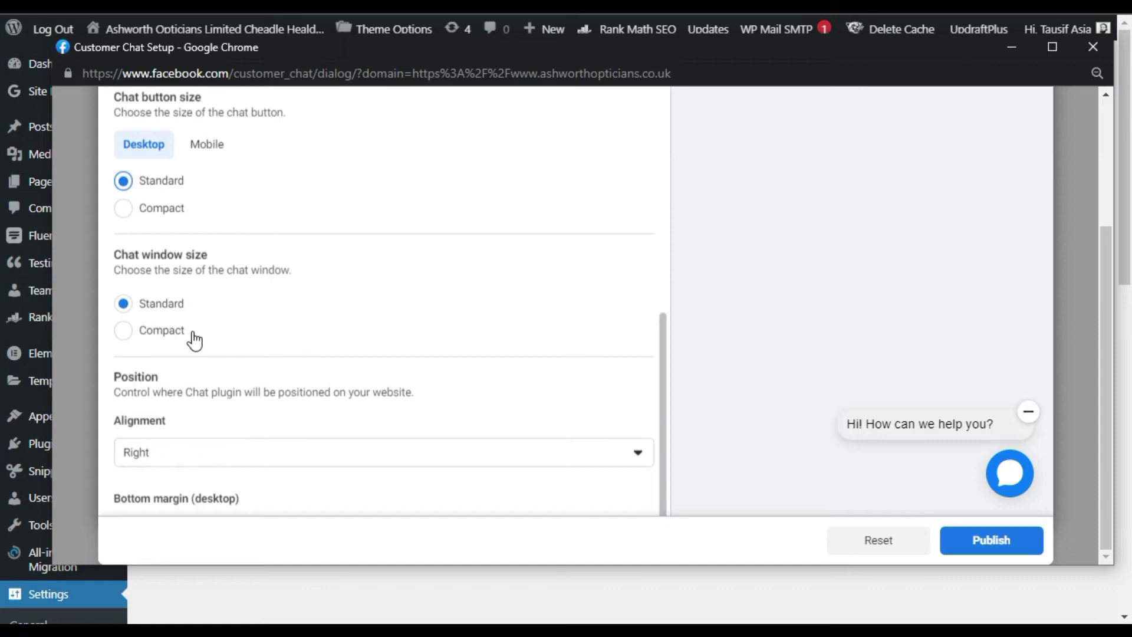
scroll(194, 341, "down", 2)
scroll(228, 315, "down", 1)
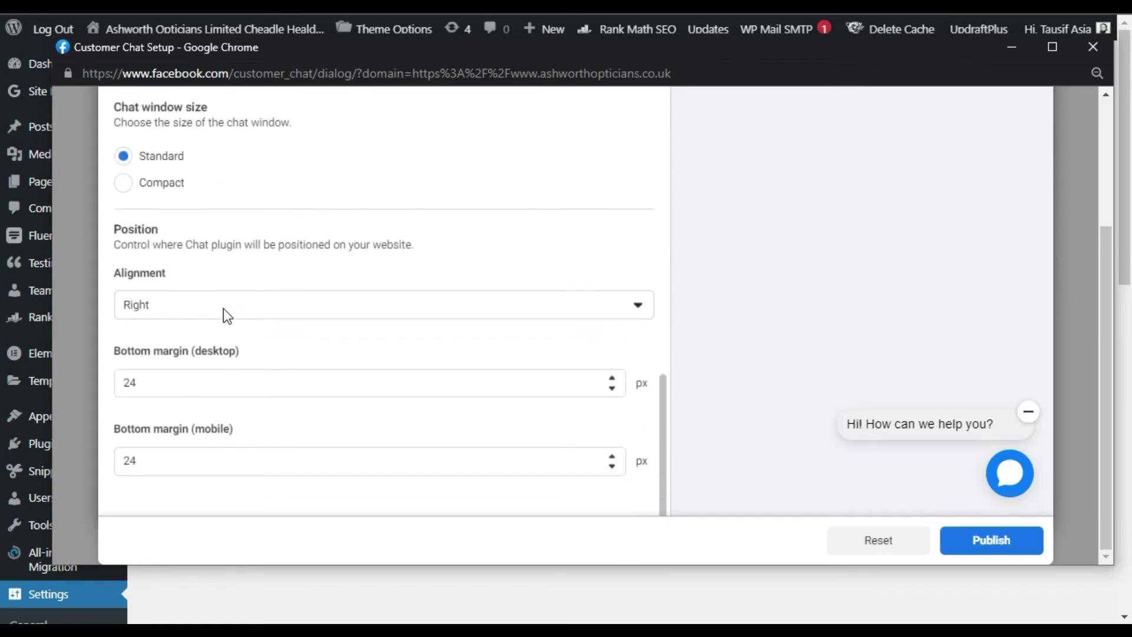
Step: Keep the plugin alignment on Right and review the desktop and mobile bottom-margin fields
left_click(179, 318)
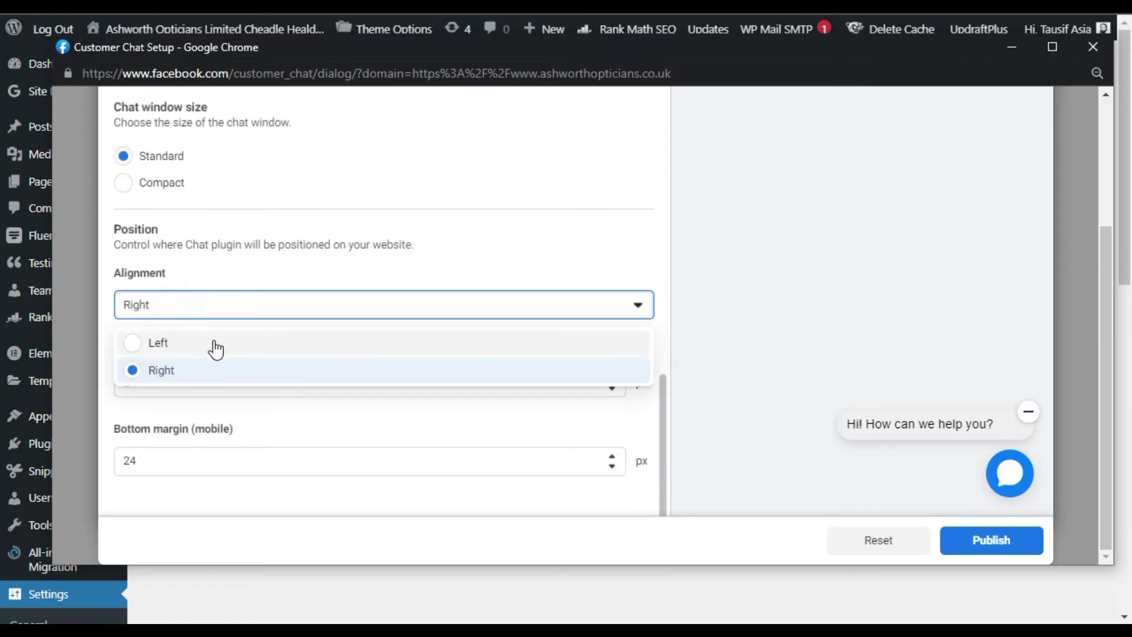
left_click(225, 311)
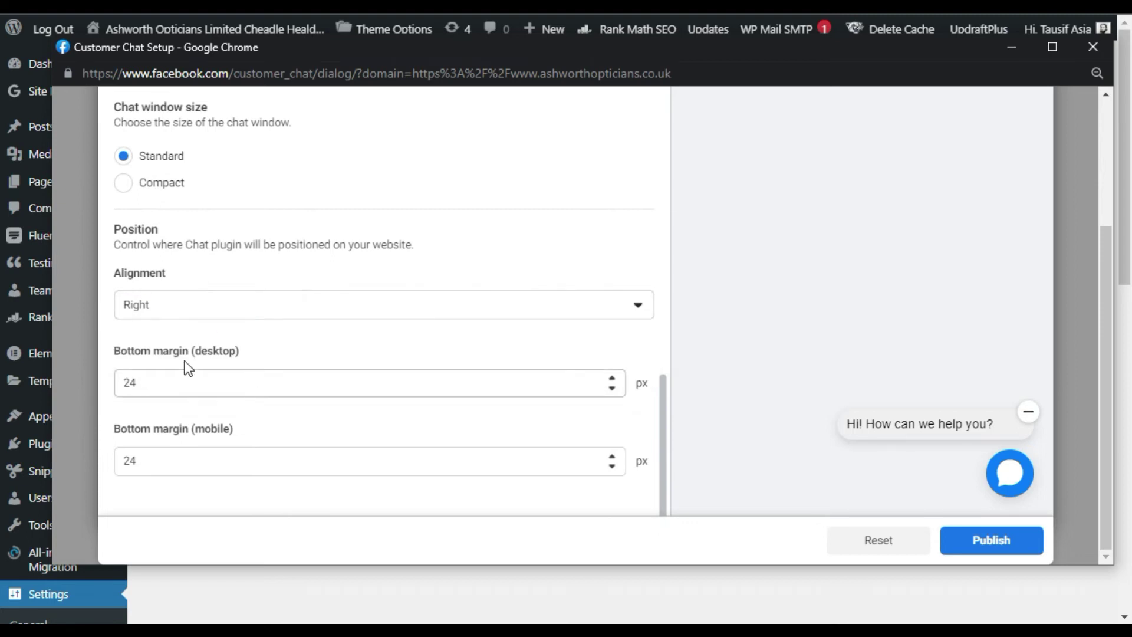
double_click(202, 355)
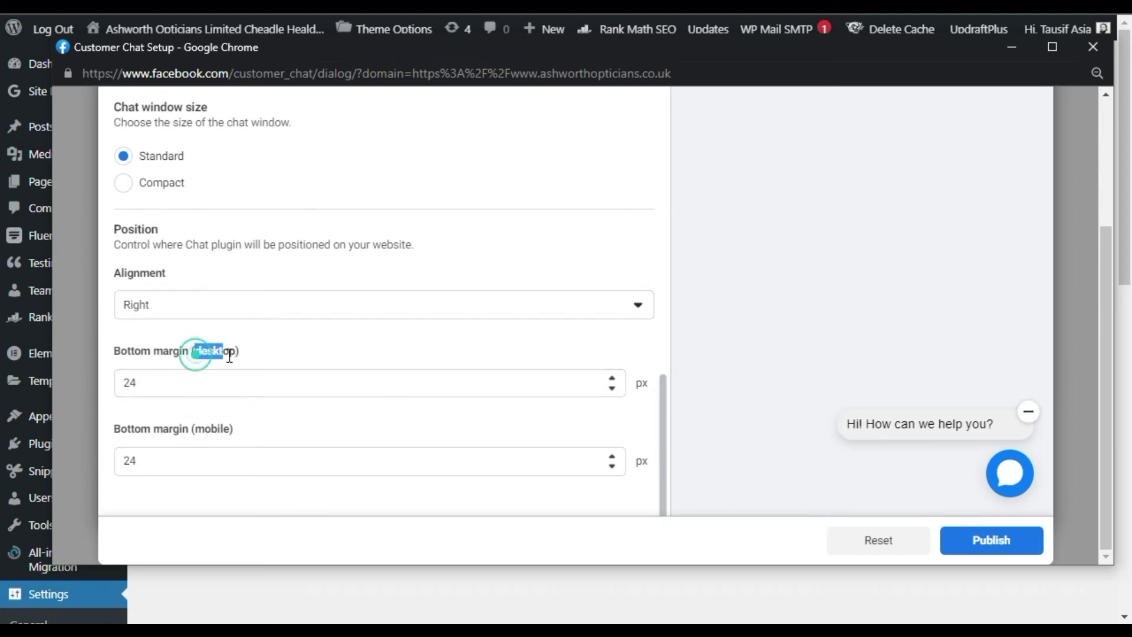
double_click(212, 429)
scroll(255, 436, "up", 6)
scroll(255, 436, "up", 10)
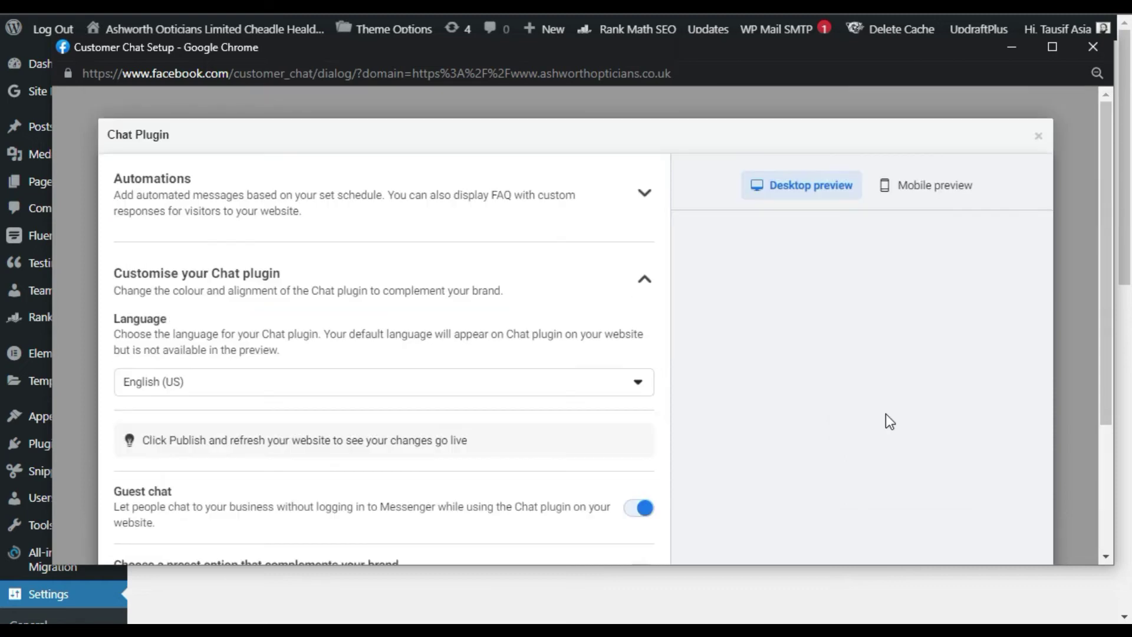
Step: Switch the preview to Mobile and open the chat window in it
left_click(906, 193)
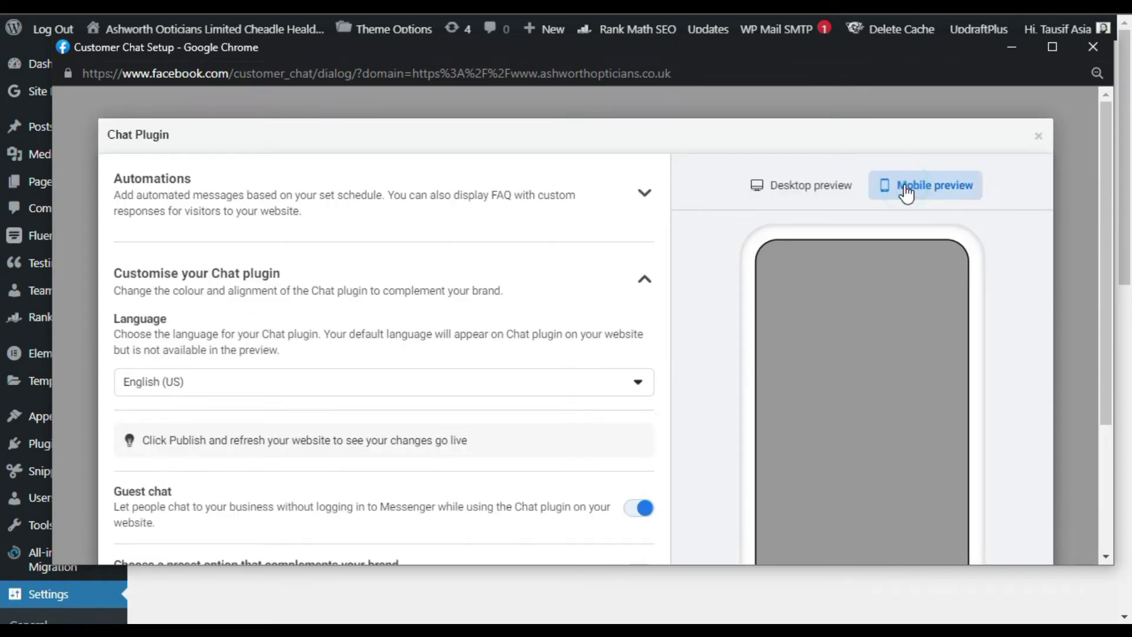
scroll(818, 363, "down", 3)
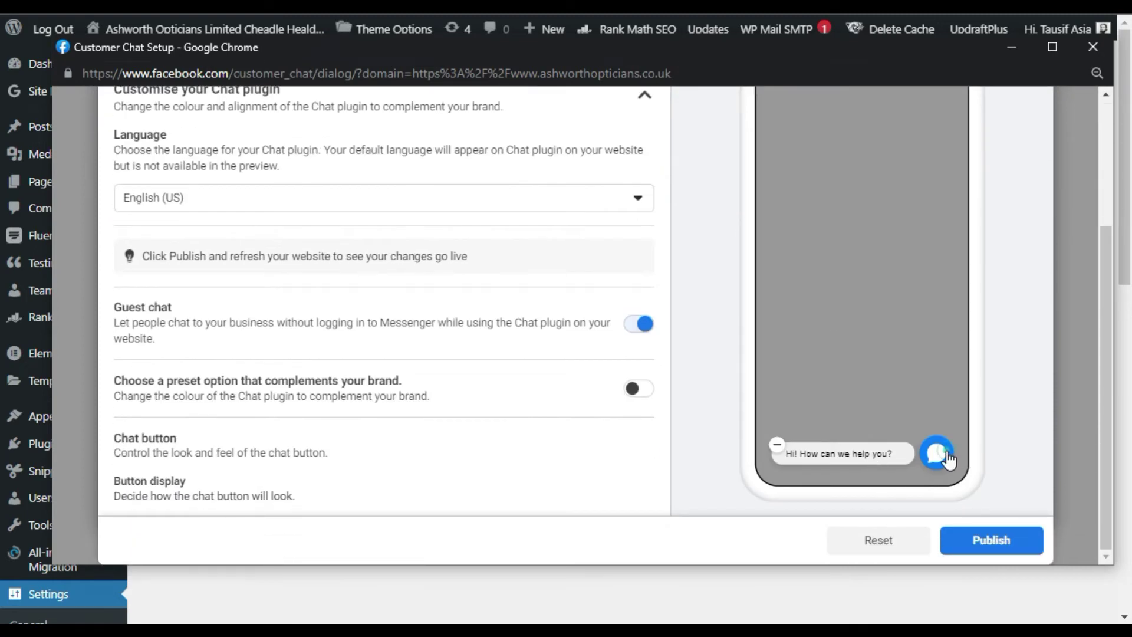
left_click(947, 455)
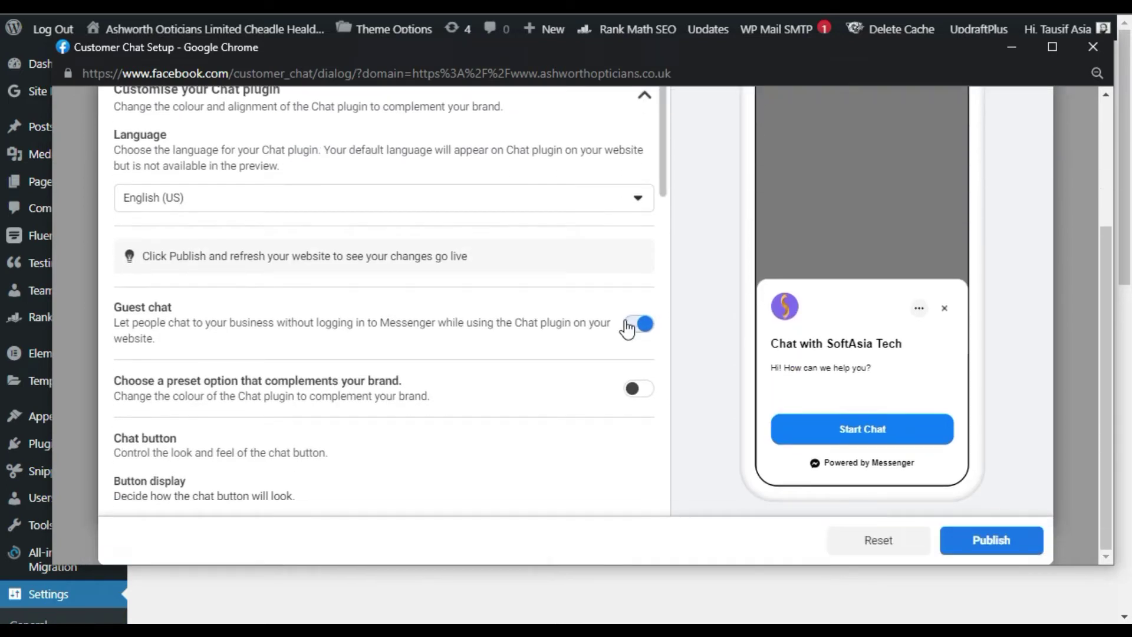
Step: Publish the chat plugin changes and dismiss the confirmation message
left_click(952, 538)
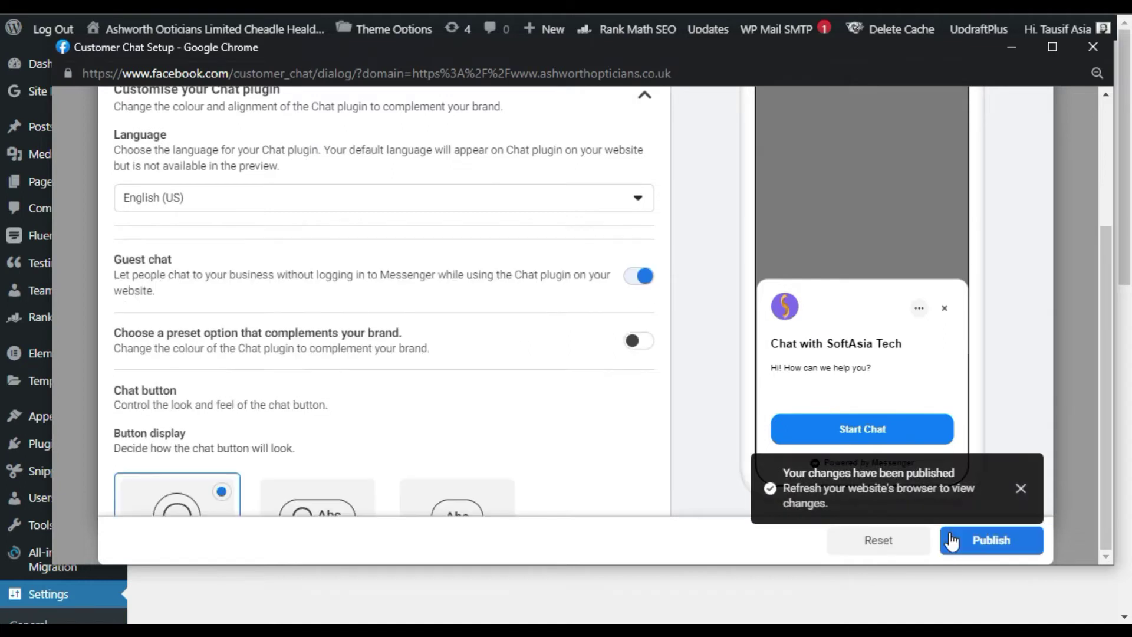
left_click_drag(781, 471, 899, 479)
left_click(904, 490)
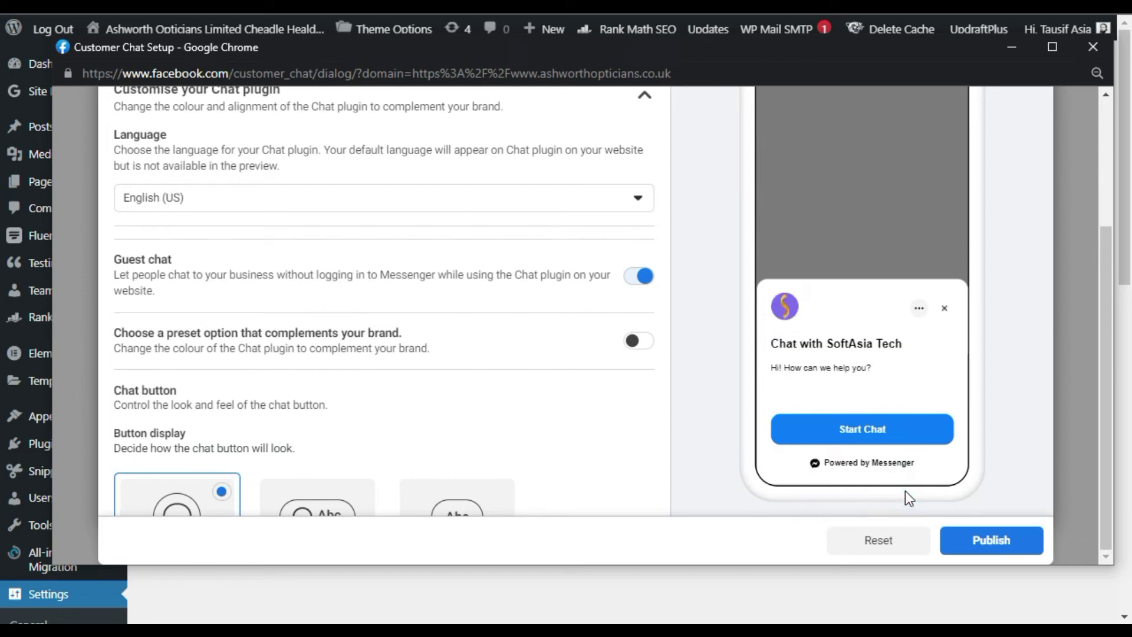
scroll(858, 484, "up", 2)
scroll(857, 483, "up", 2)
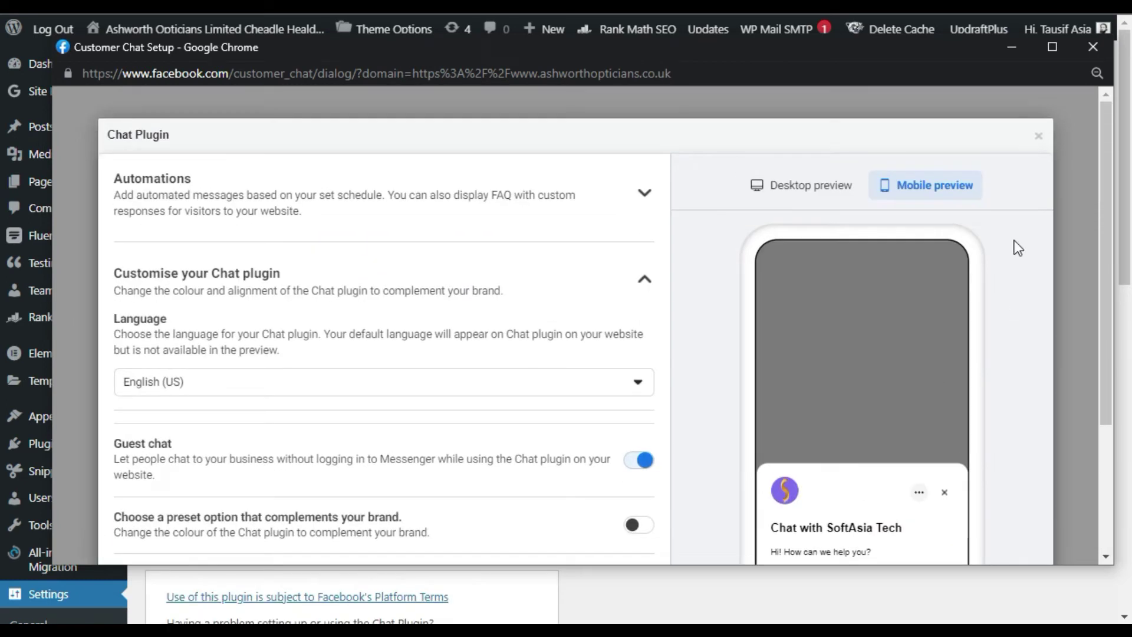
Step: Close the Chat Plugin customisation dialog and the Facebook setup popup window
left_click(1037, 141)
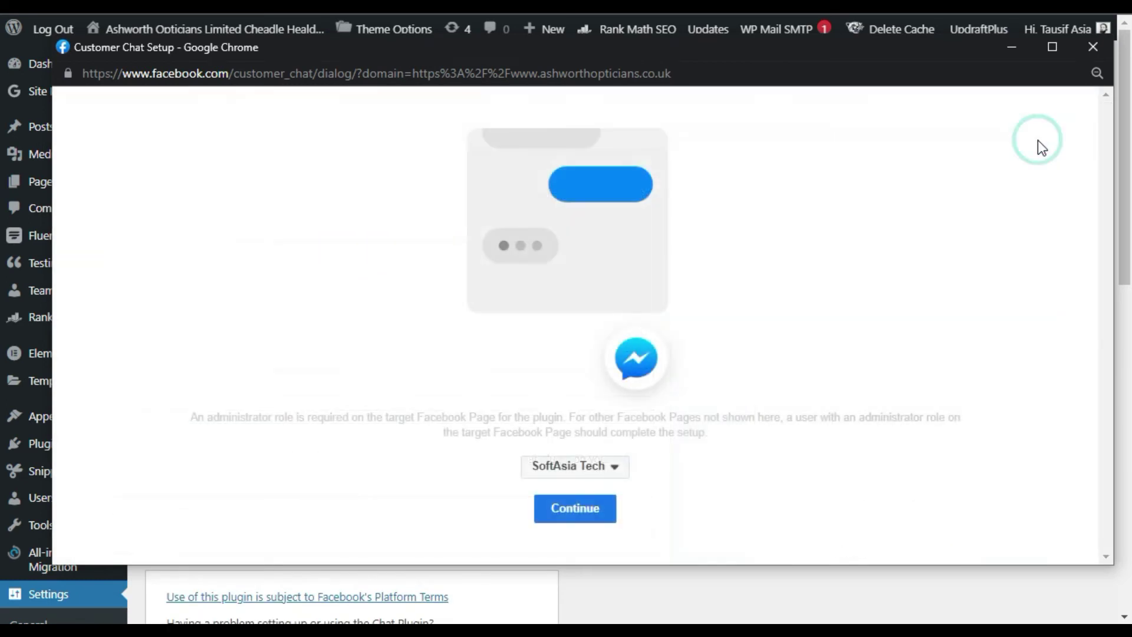
left_click(1092, 47)
scroll(394, 466, "down", 4)
scroll(394, 465, "up", 4)
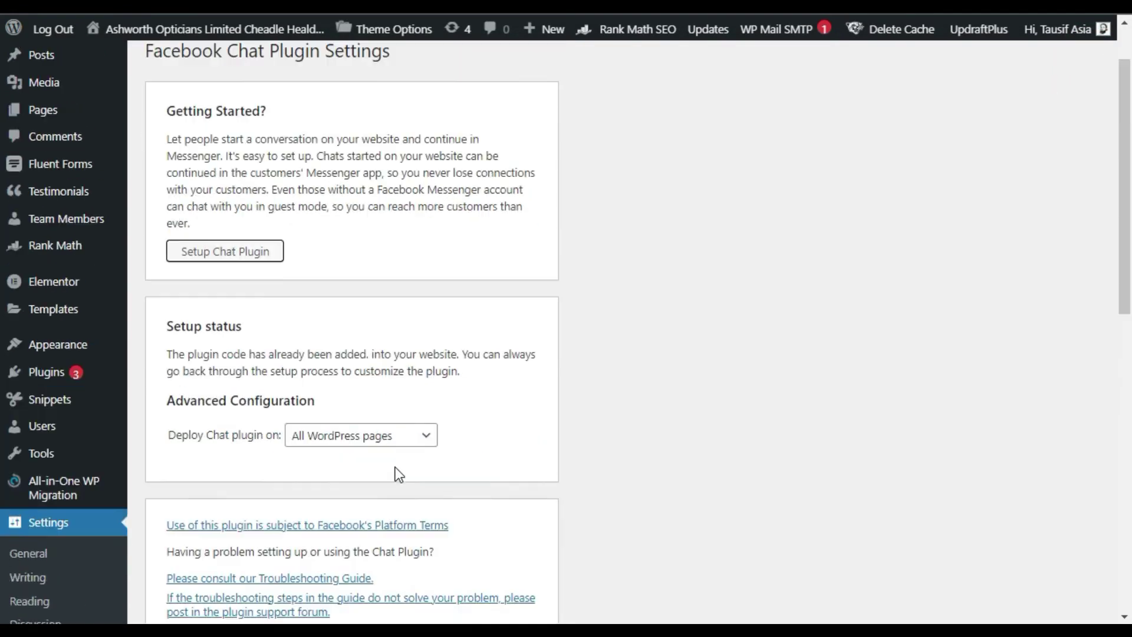
Step: Under Advanced Configuration, leave Deploy Chat plugin on set to All WordPress pages
left_click_drag(207, 401, 253, 409)
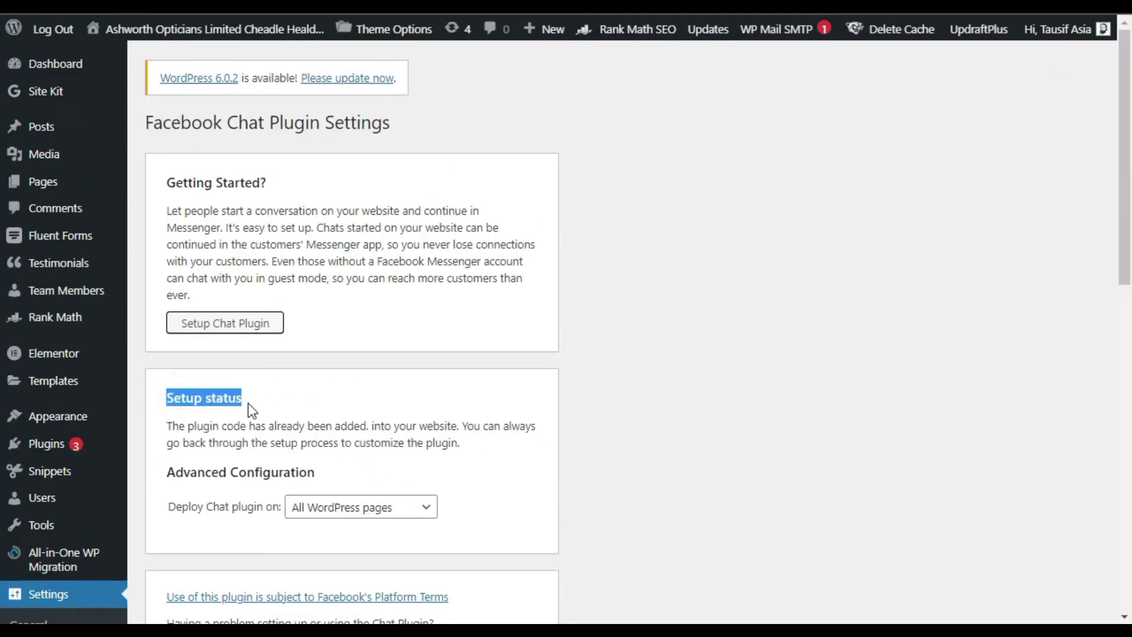
scroll(392, 462, "down", 2)
left_click(170, 364)
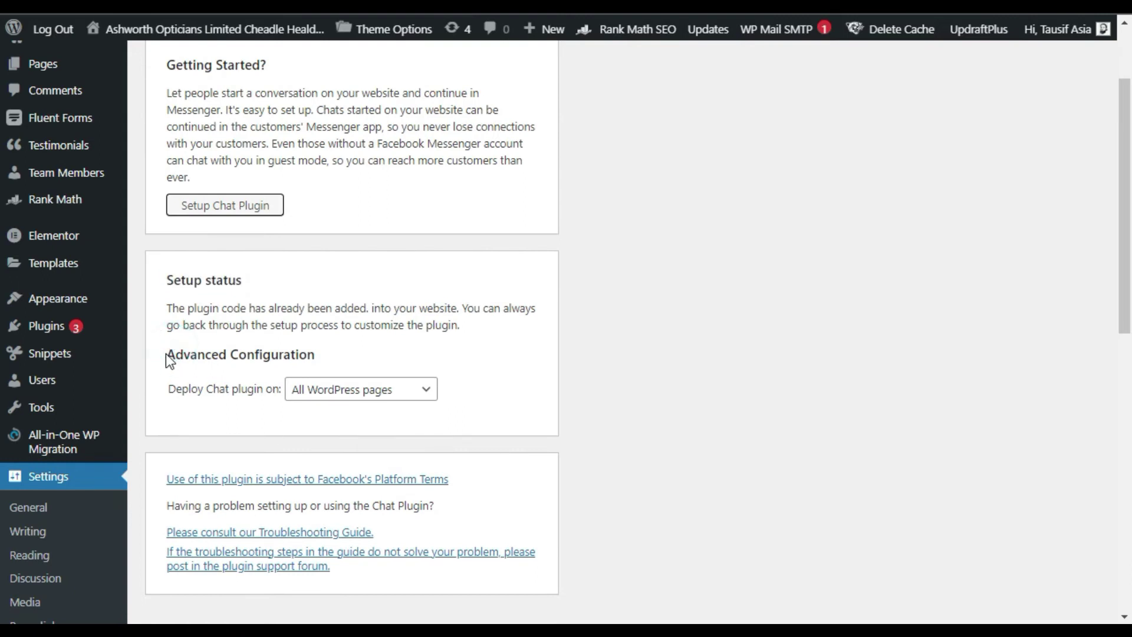
left_click_drag(166, 353, 312, 354)
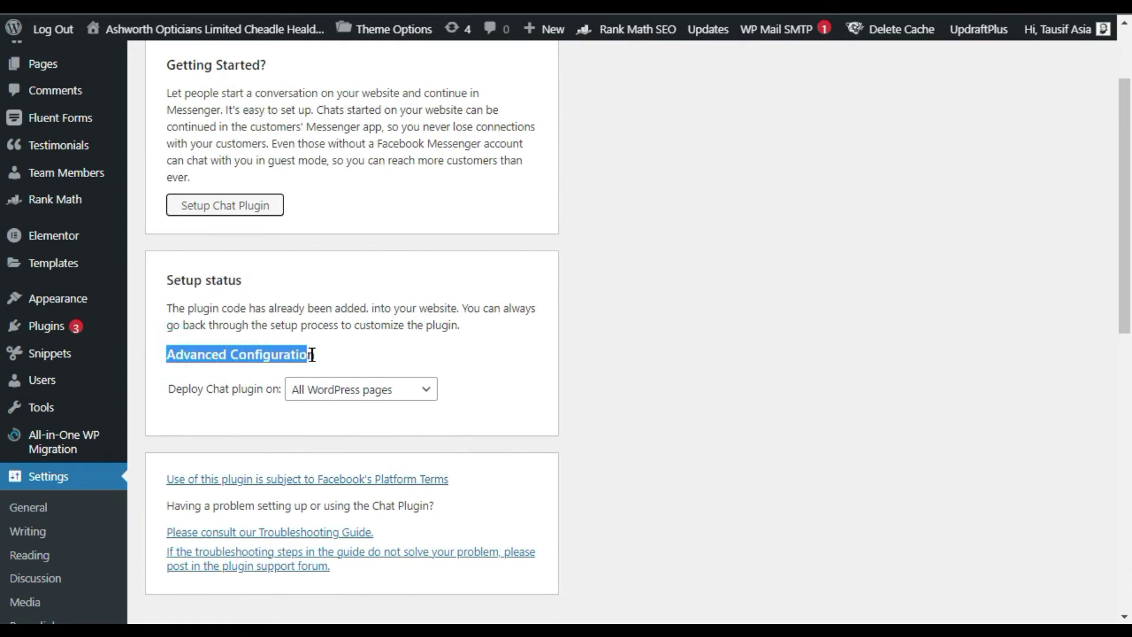
left_click(289, 390)
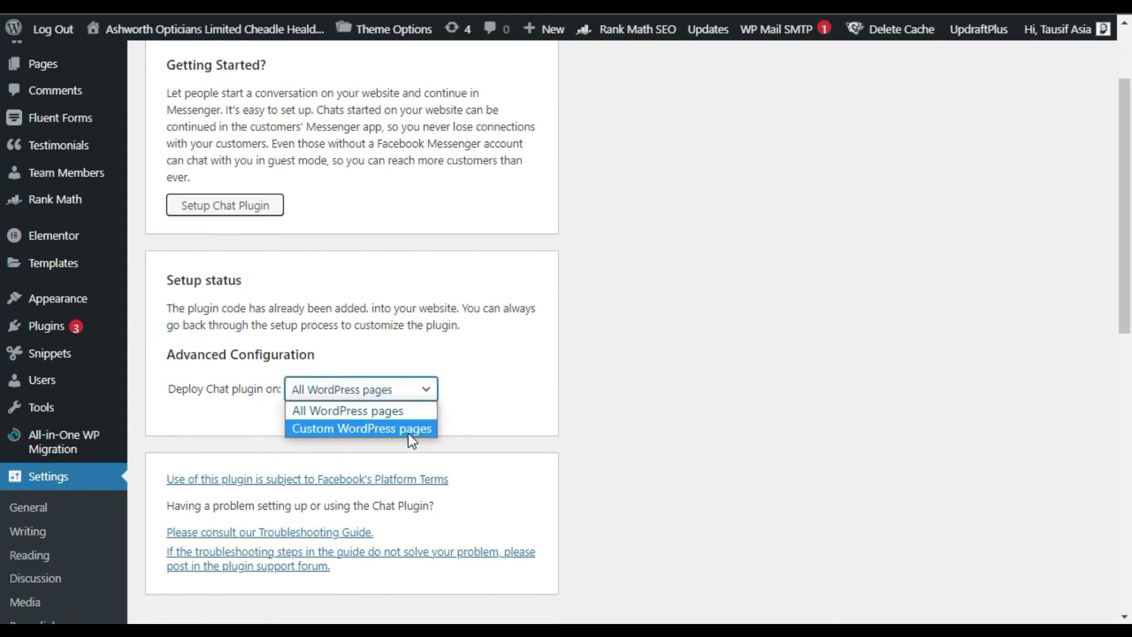
left_click(466, 430)
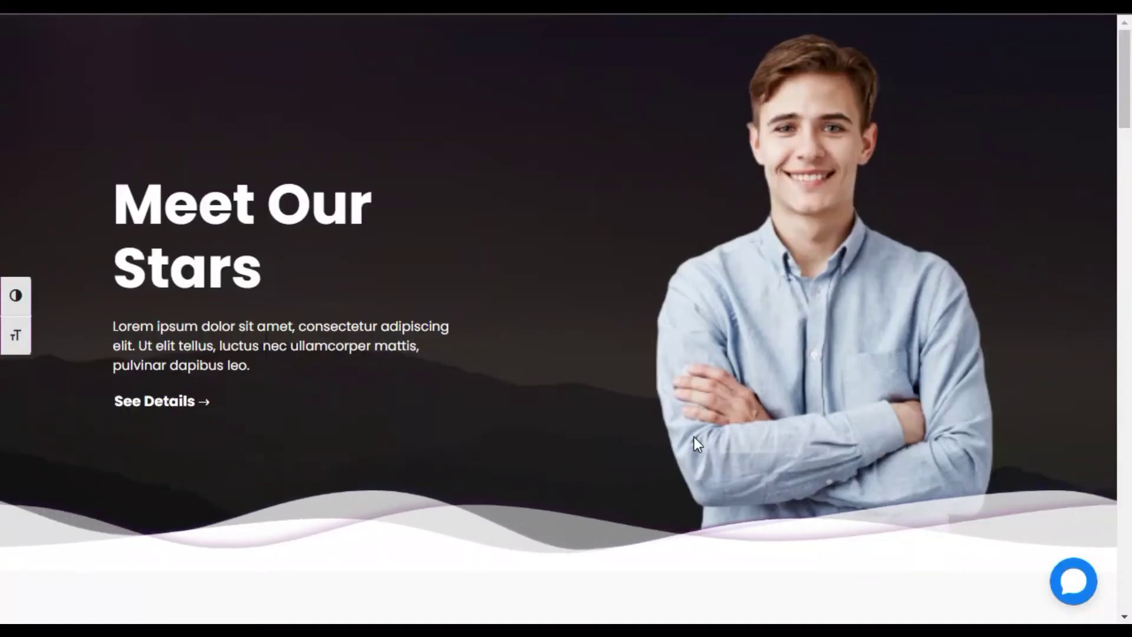
scroll(949, 540, "down", 2)
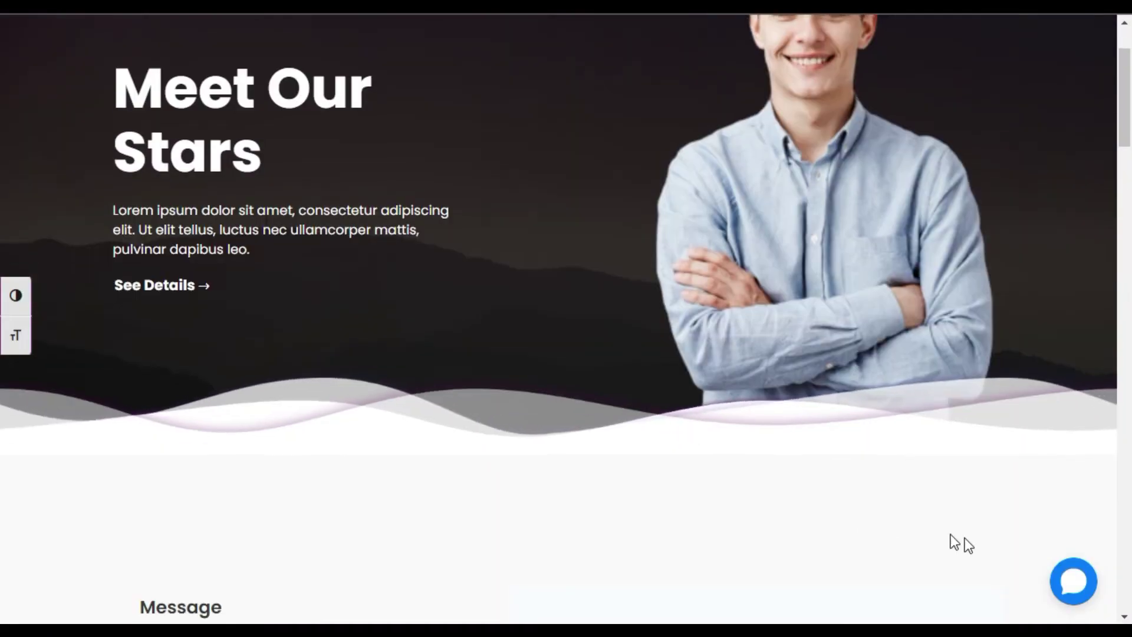
Step: Open the Messenger chat window on the live site, then minimise it
left_click(1072, 594)
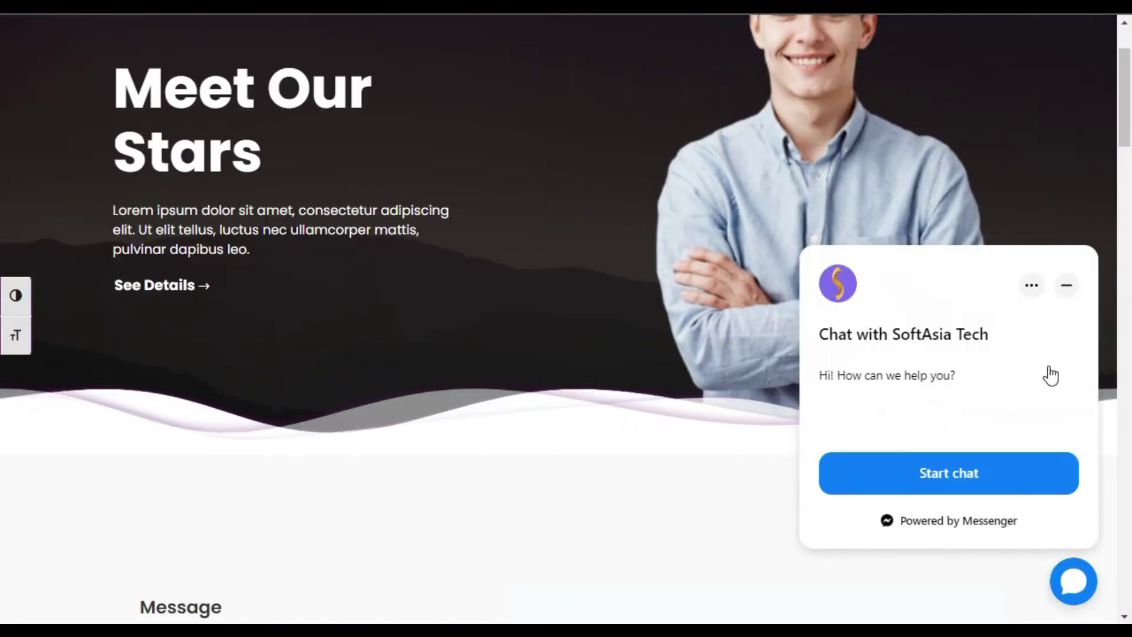
scroll(767, 592, "up", 2)
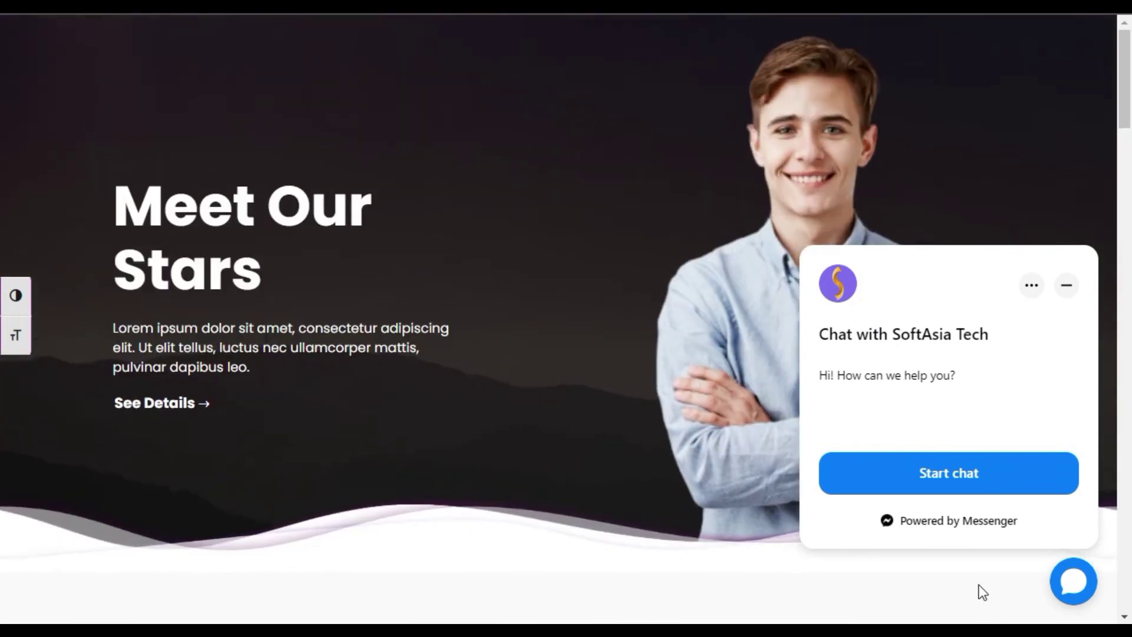
left_click(1066, 287)
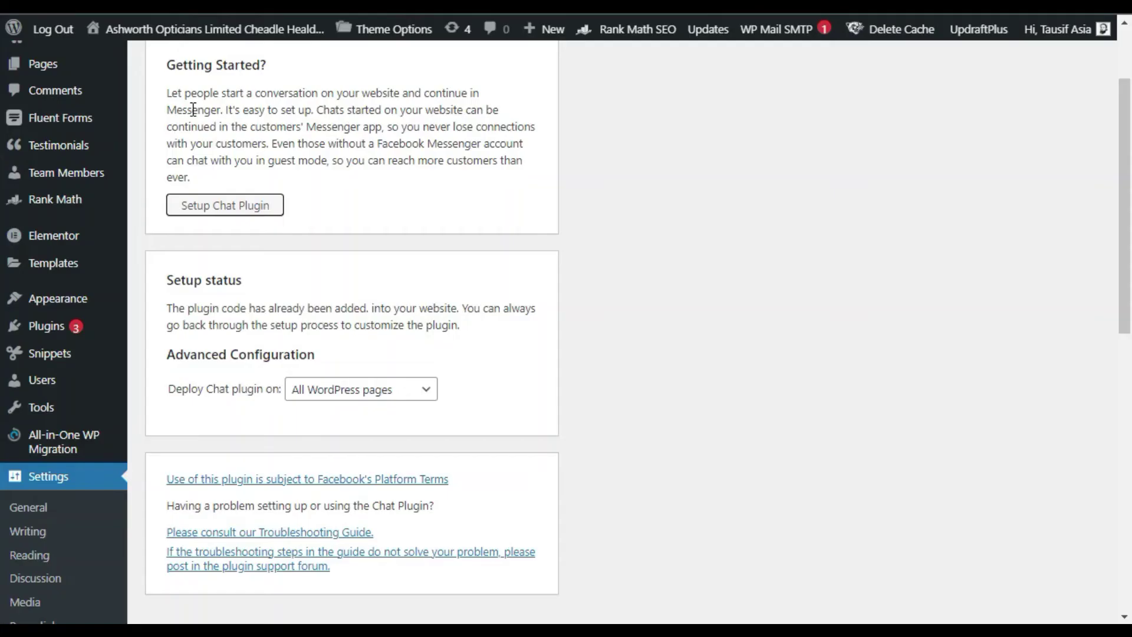
Step: Set deployment to Custom WordPress pages and untick Pages with all its child pages
left_click(297, 389)
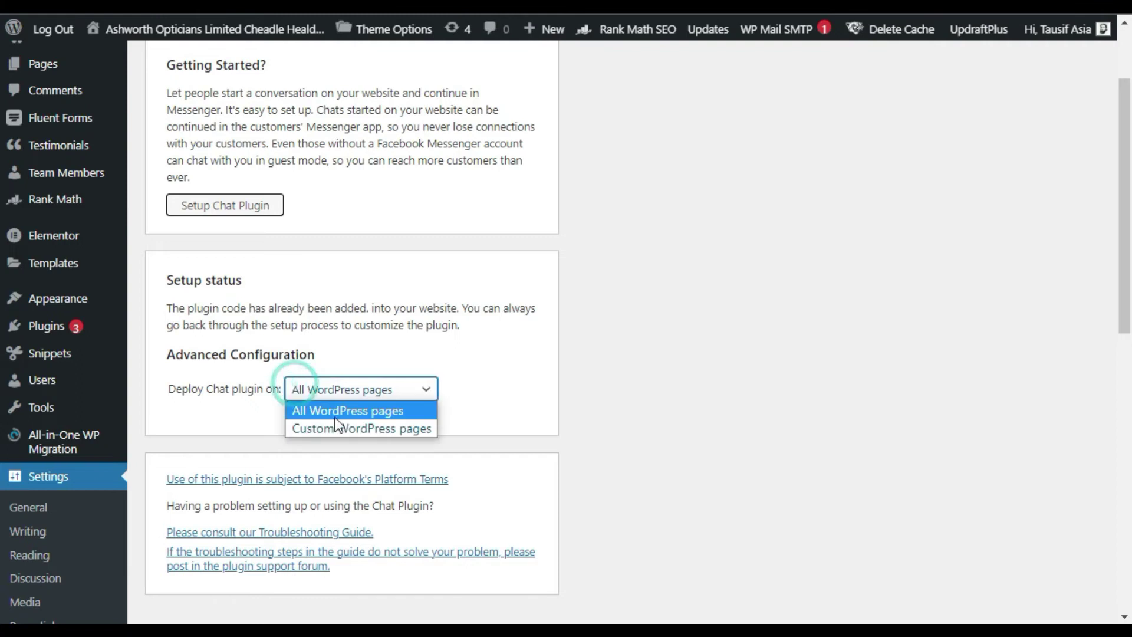
left_click(369, 431)
scroll(548, 430, "down", 2)
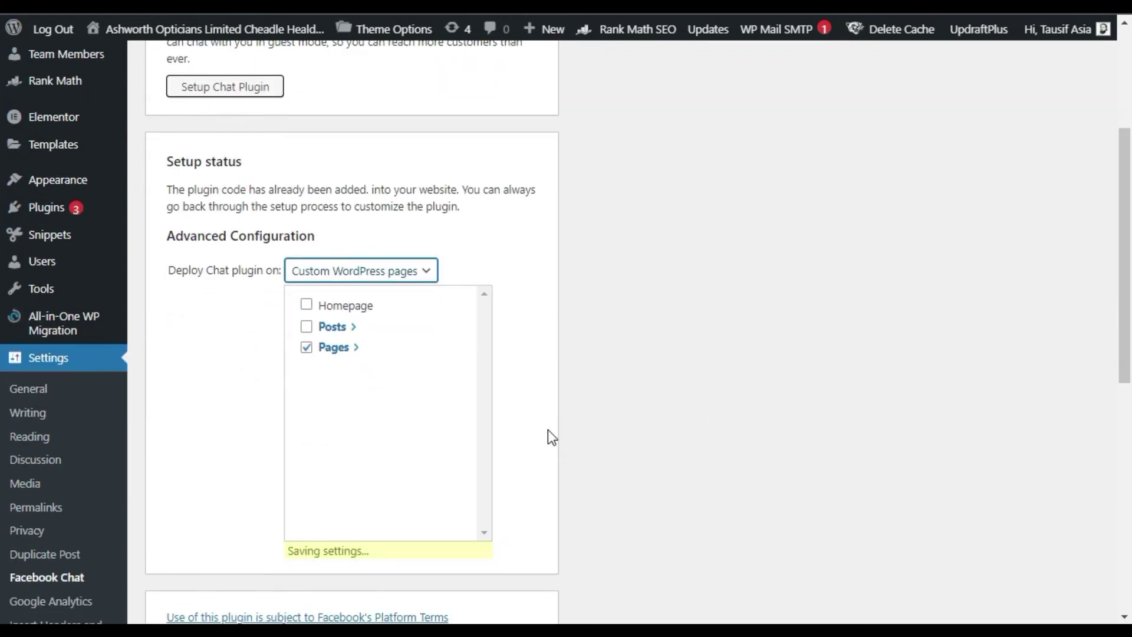
left_click(356, 348)
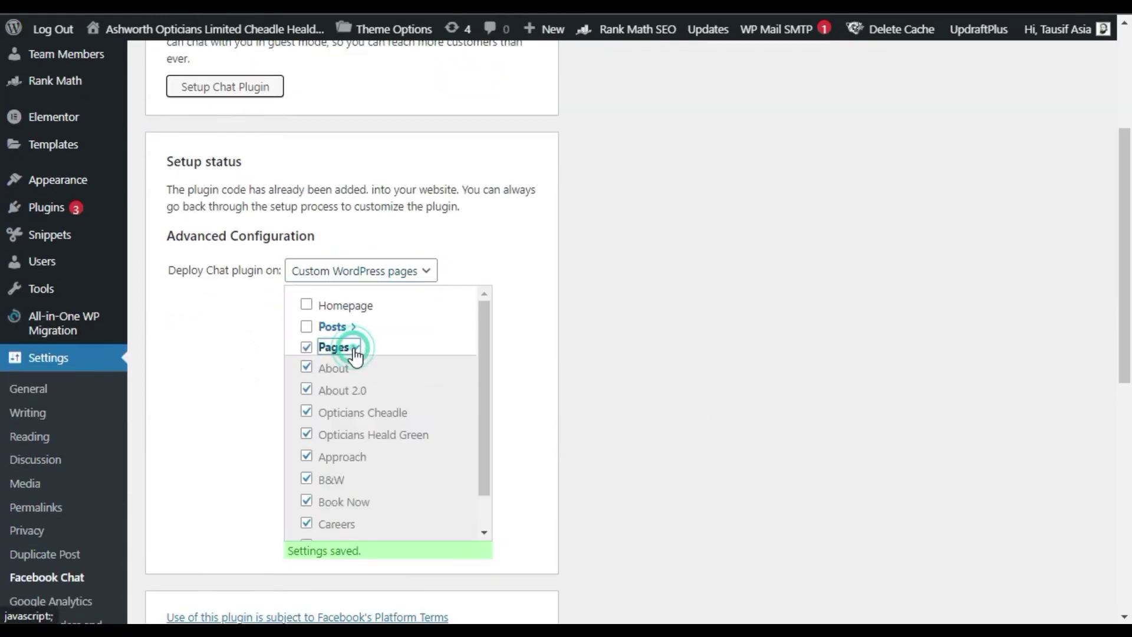
left_click(307, 348)
left_click(306, 347)
scroll(386, 454, "down", 4)
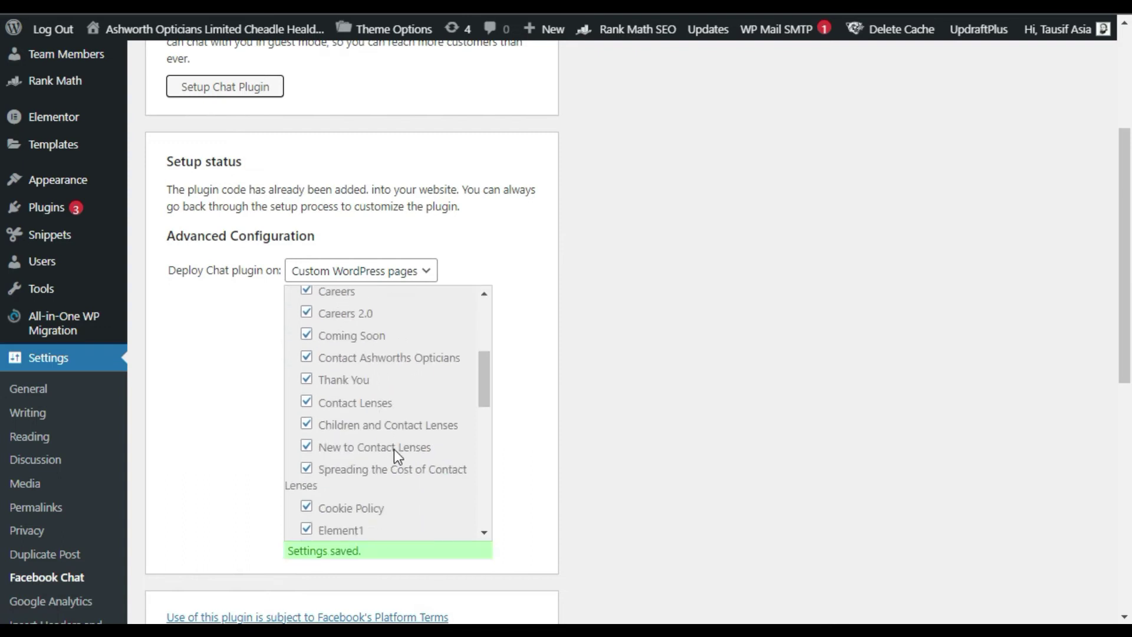
scroll(394, 449, "up", 4)
left_click(307, 347)
scroll(371, 395, "down", 6)
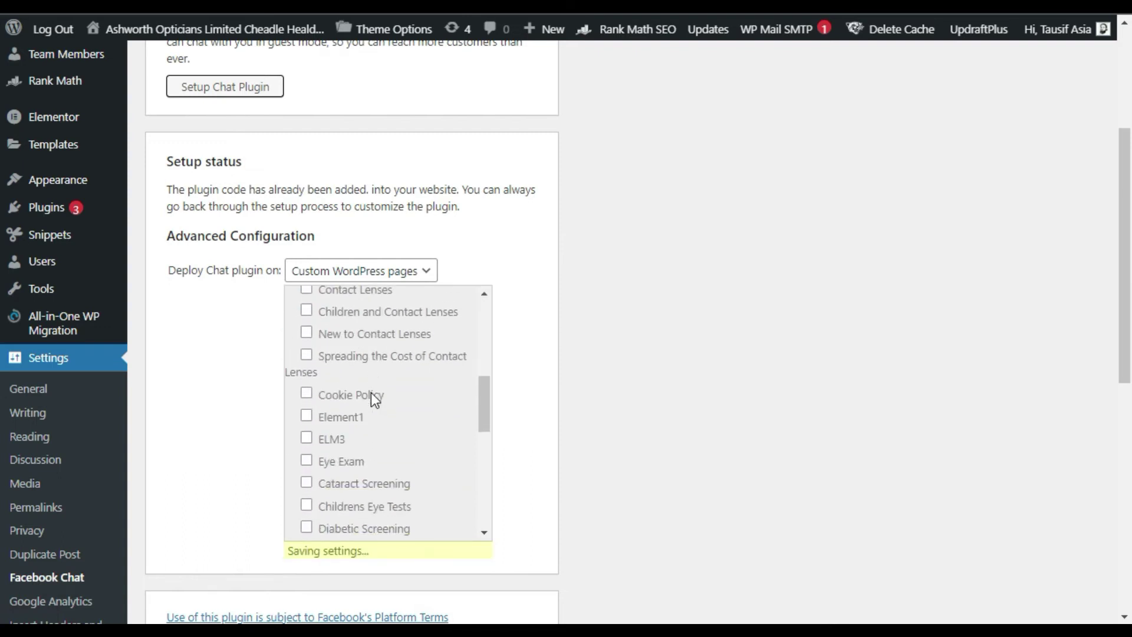
scroll(372, 394, "up", 2)
scroll(367, 400, "up", 3)
Step: Tick only the B&W page, let settings save, and view the live site
left_click(307, 362)
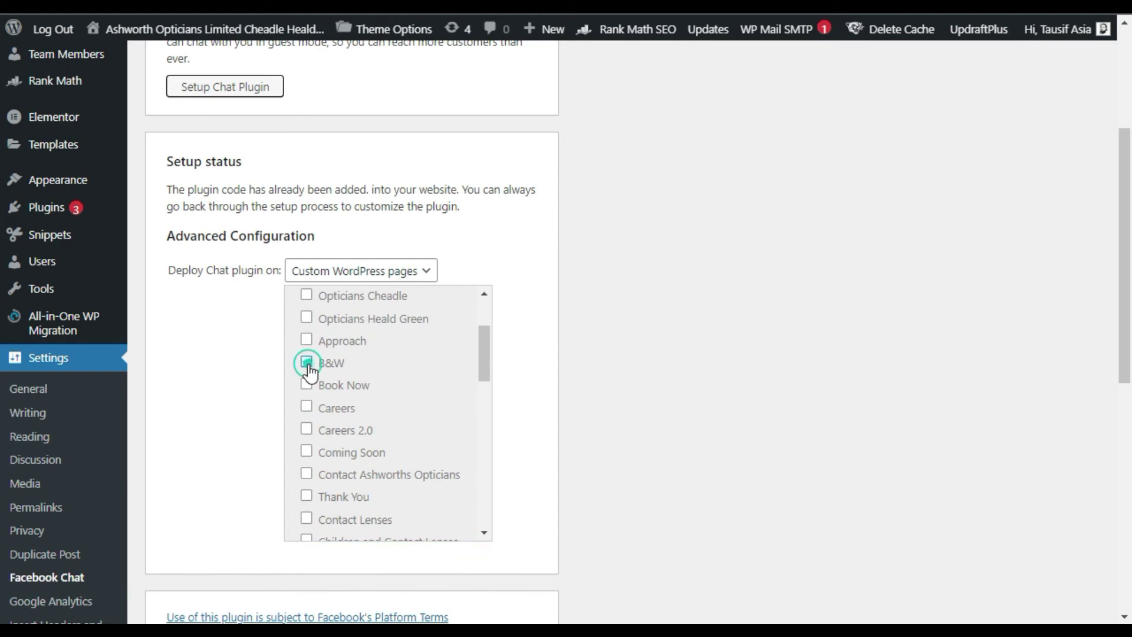
left_click(495, 449)
left_click(689, 488)
scroll(689, 489, "down", 3)
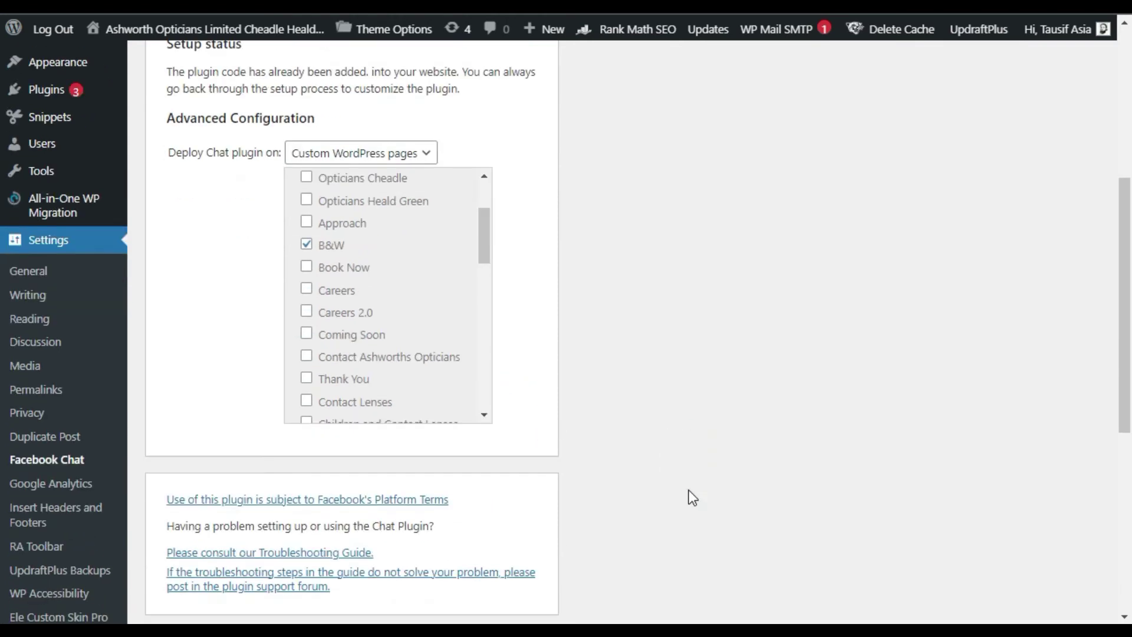
scroll(690, 494, "up", 7)
scroll(688, 496, "down", 4)
scroll(689, 495, "up", 4)
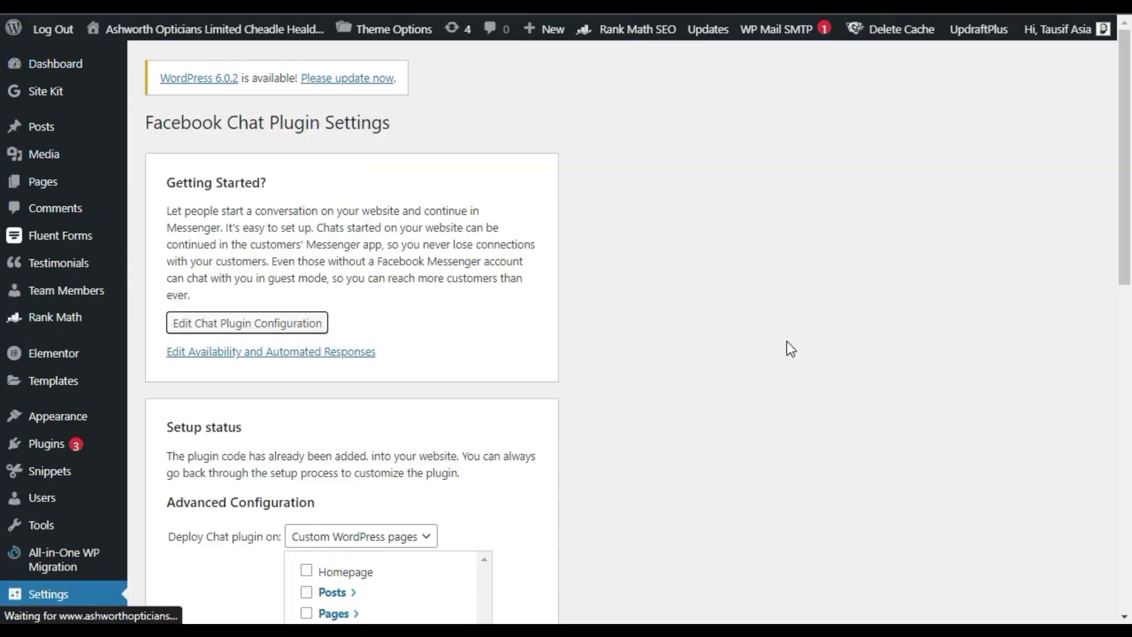
left_click(142, 17)
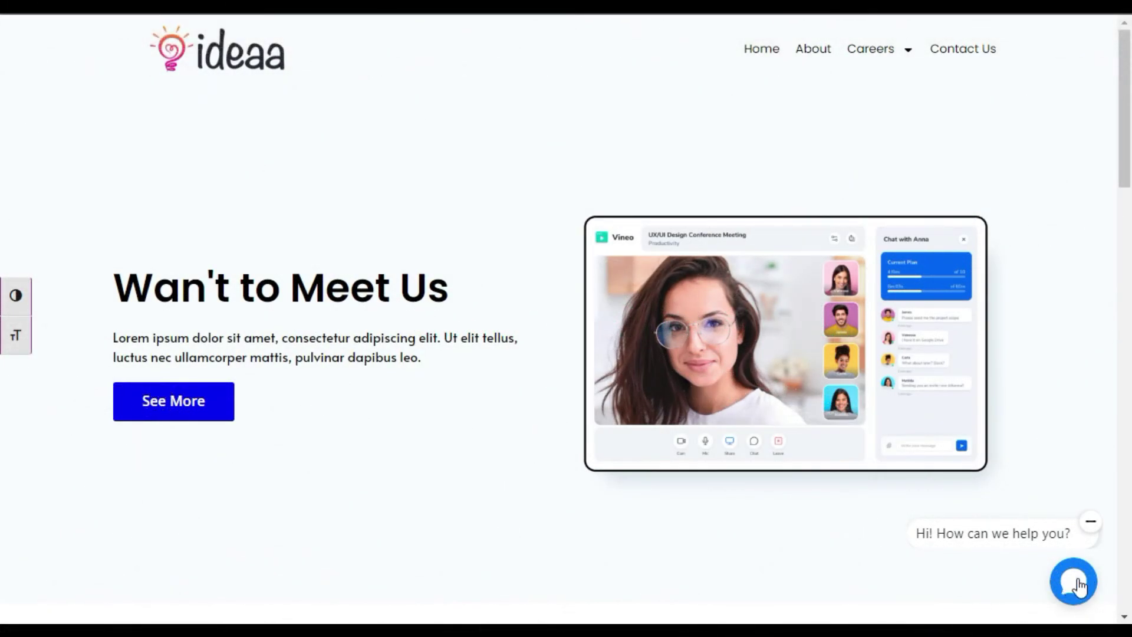
Step: Start a chat with SoftAsia Tech using Messenger, continuing as the logged-in Facebook account
left_click(1077, 585)
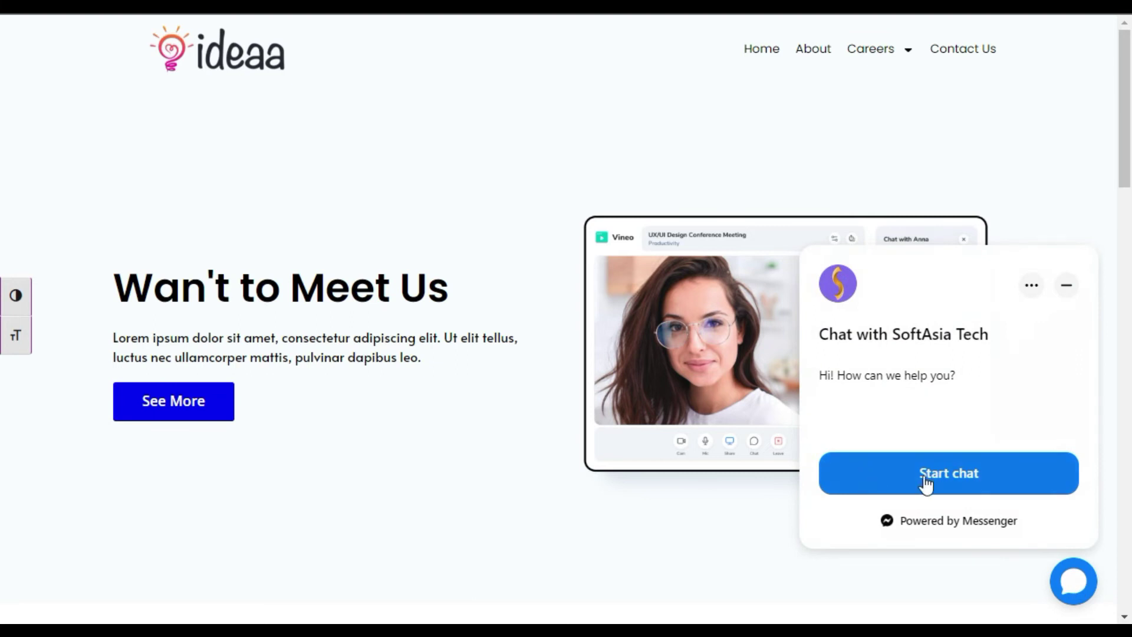
left_click(975, 483)
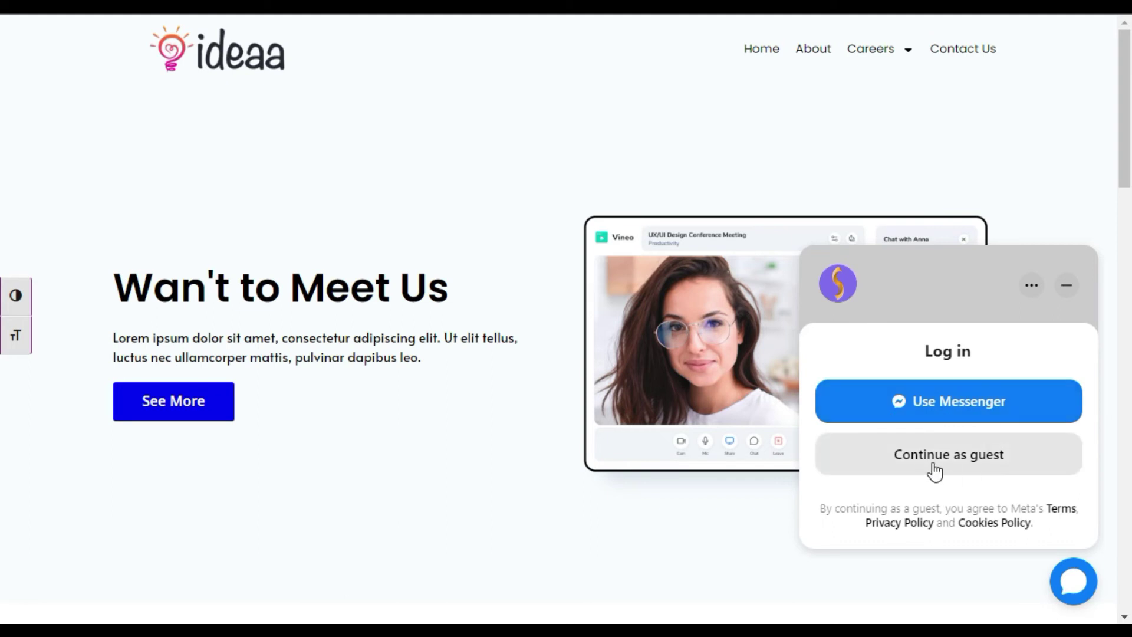
left_click(939, 414)
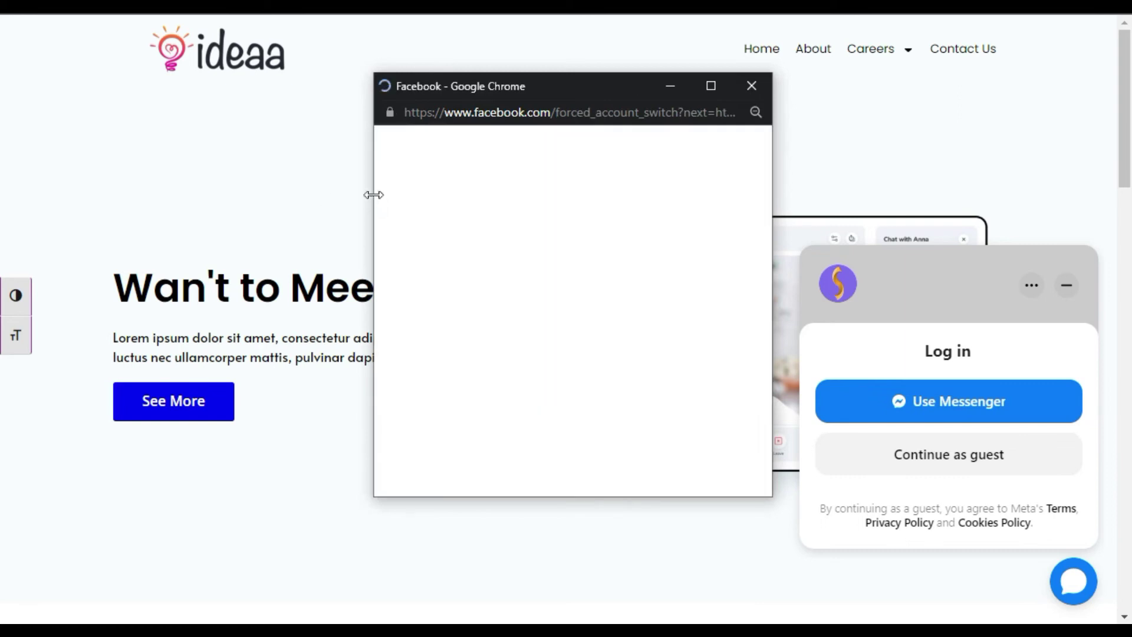
left_click_drag(580, 489, 668, 341)
left_click(664, 332)
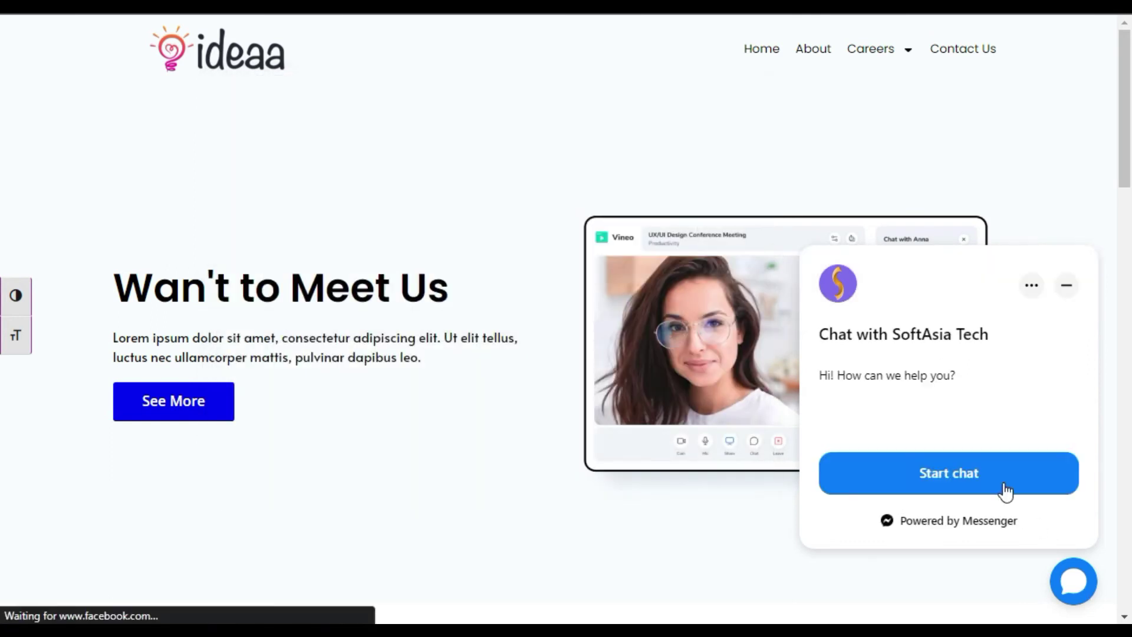
left_click(998, 480)
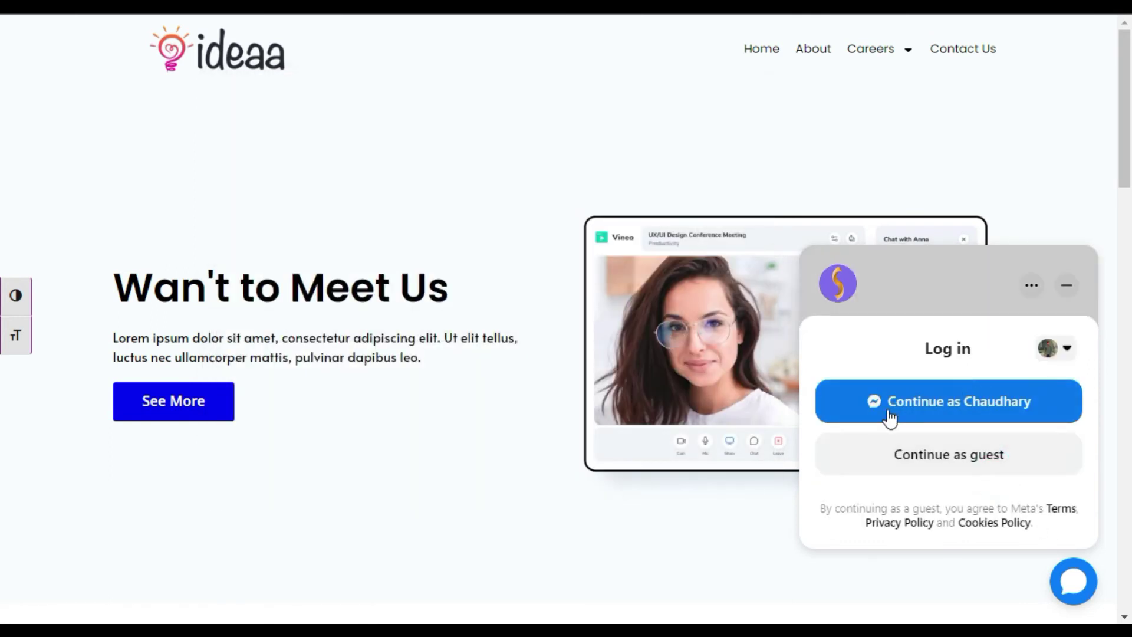
left_click(993, 404)
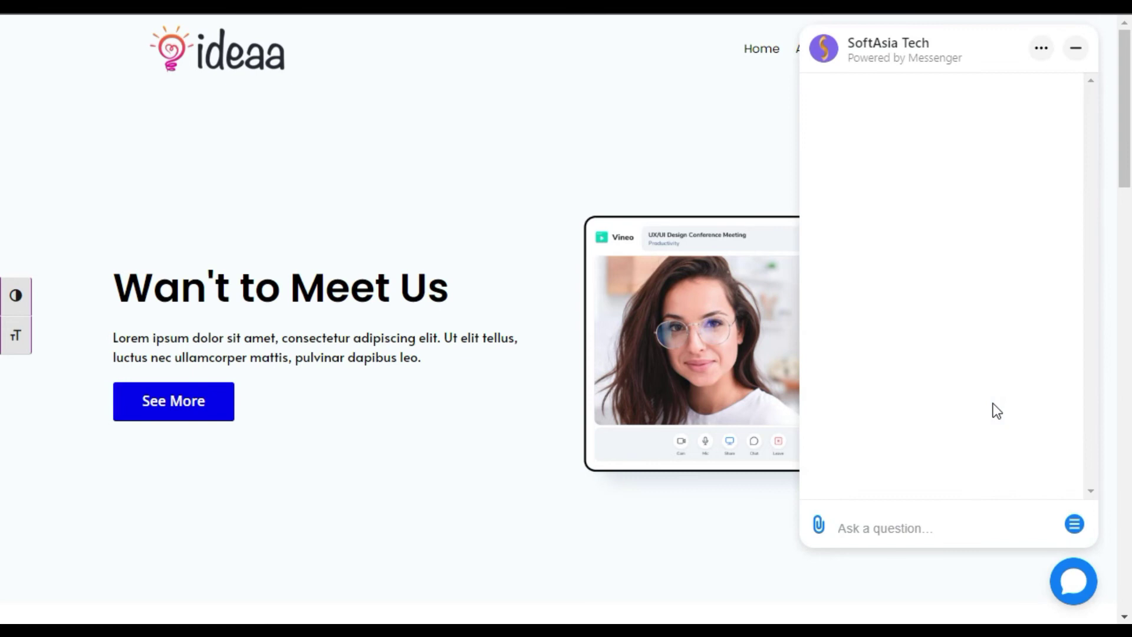
Step: Send 'What you offer' in the chat, then go to the SoftAsia Tech Facebook page
left_click(915, 527)
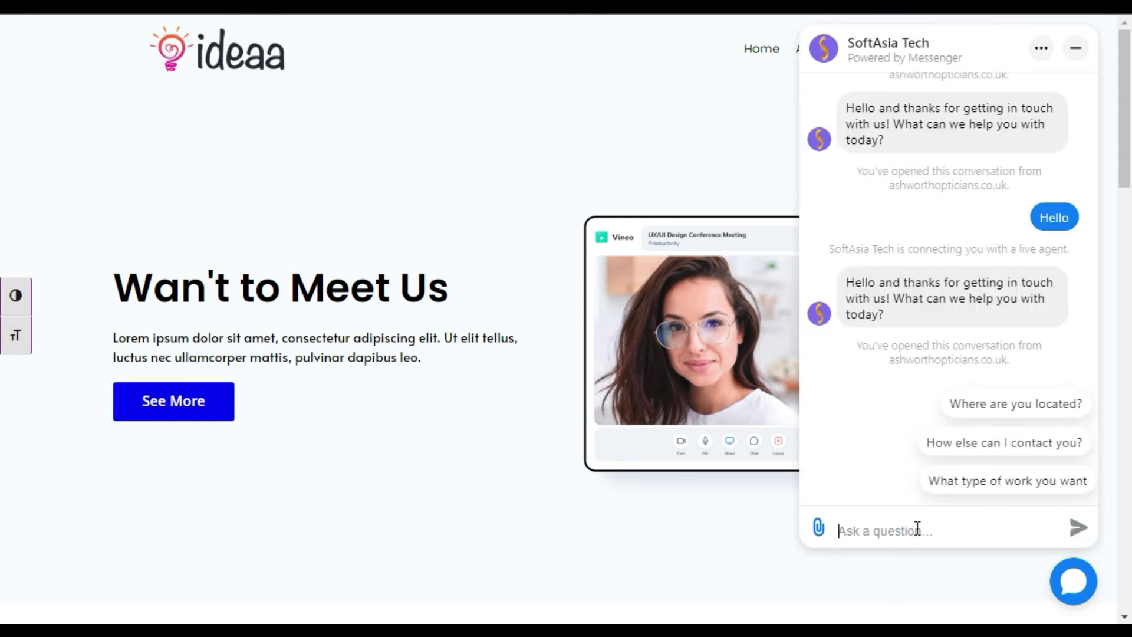
type("What yo")
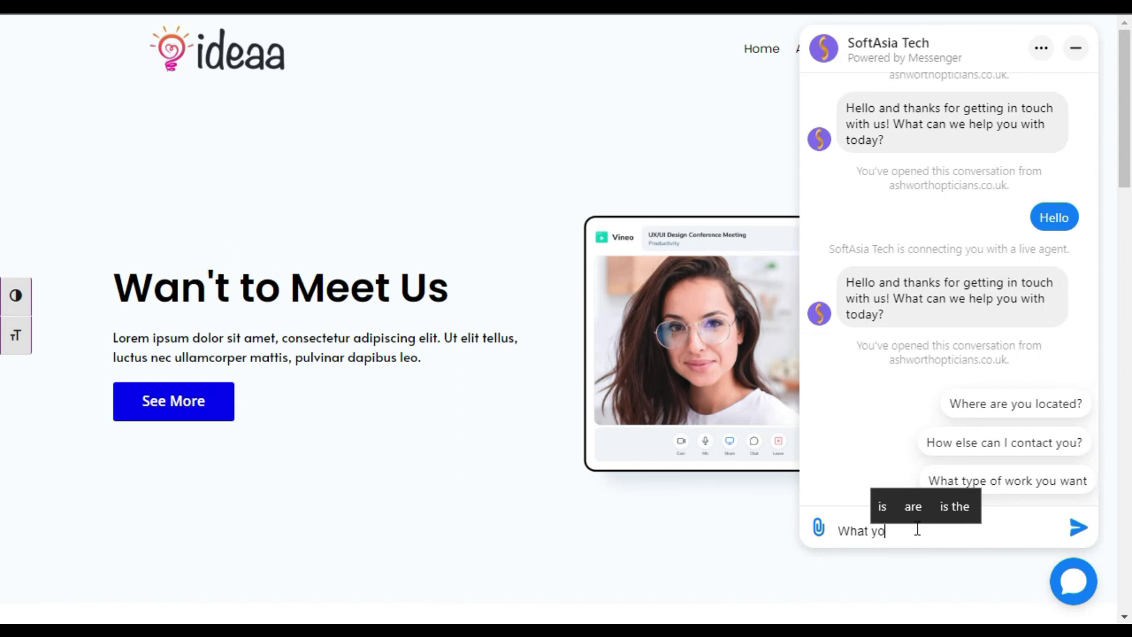
type("u offer")
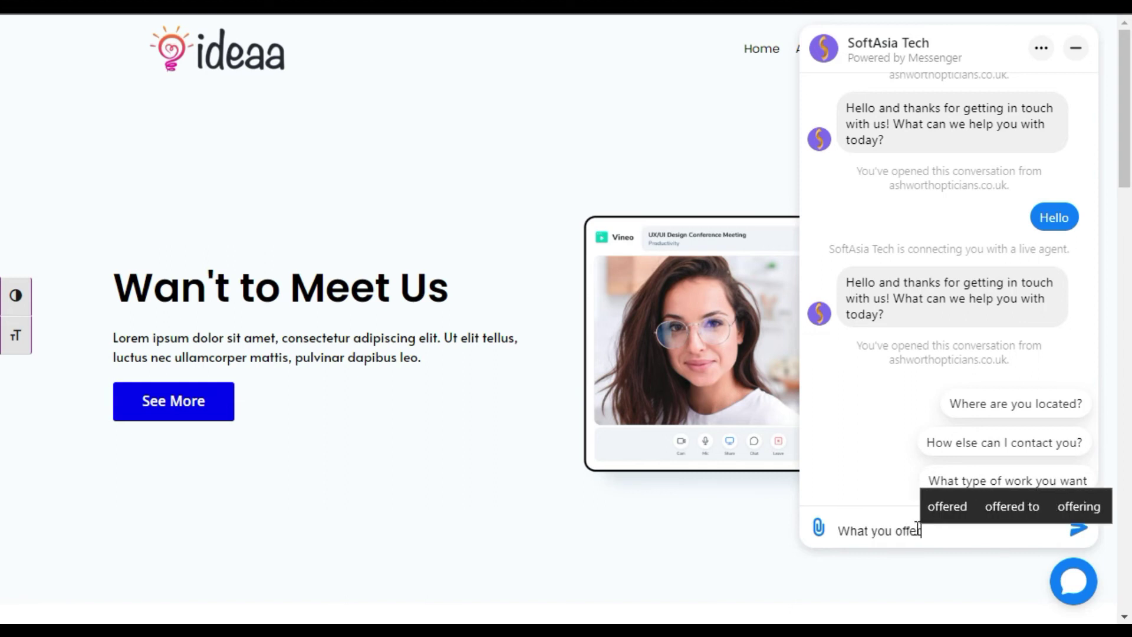
key("Return")
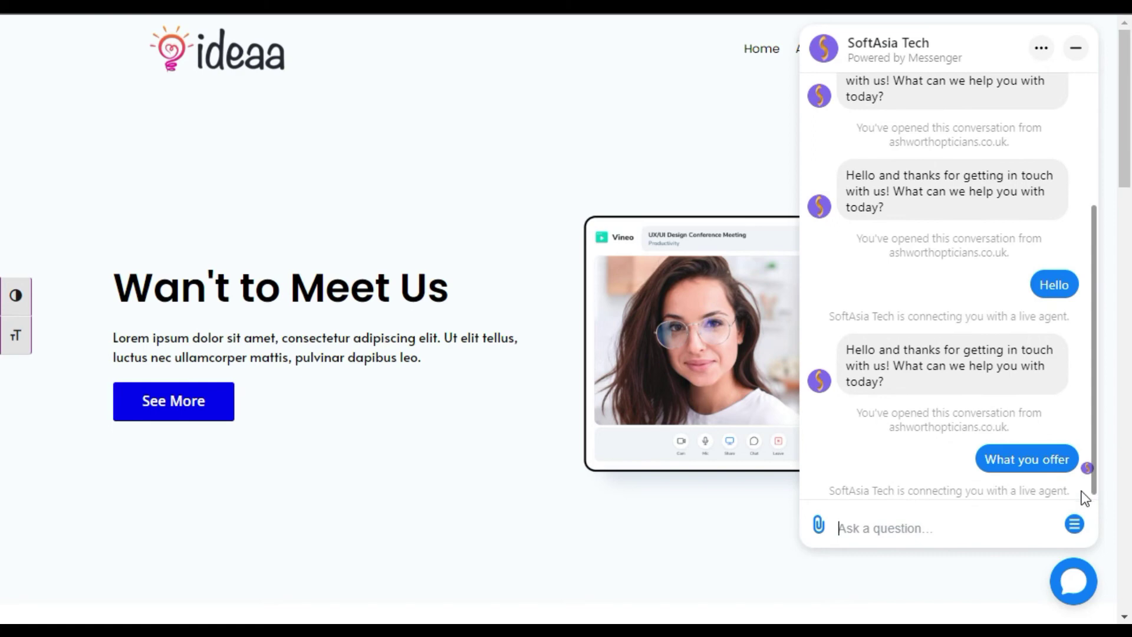
left_click(684, 524)
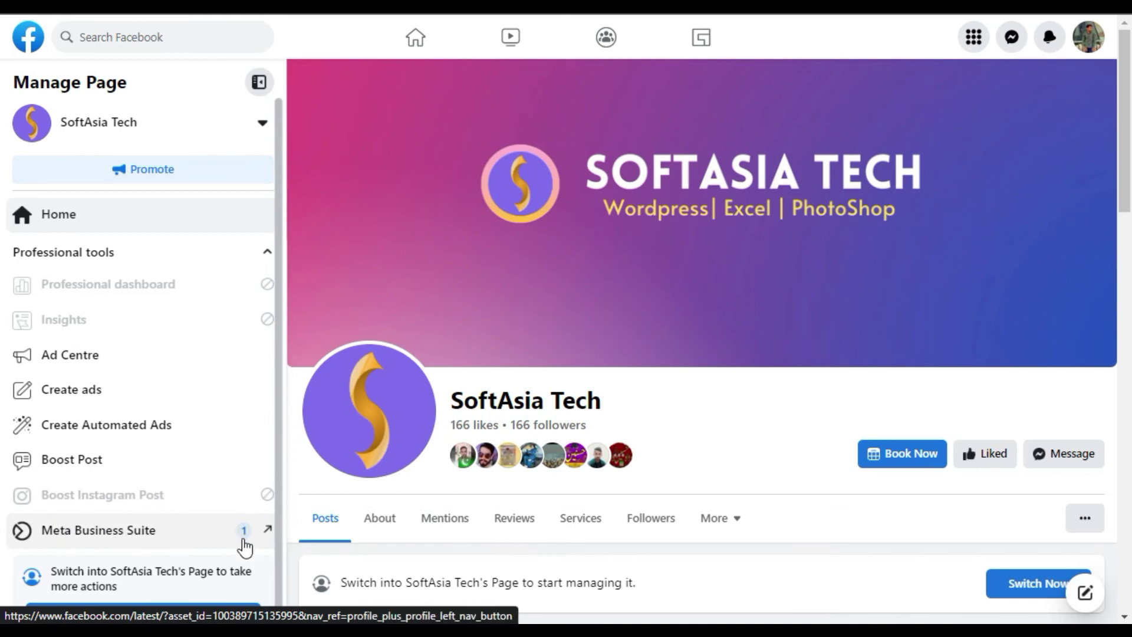
Step: Open Meta Business Suite for the SoftAsia Tech page and go to its Inbox
left_click(180, 539)
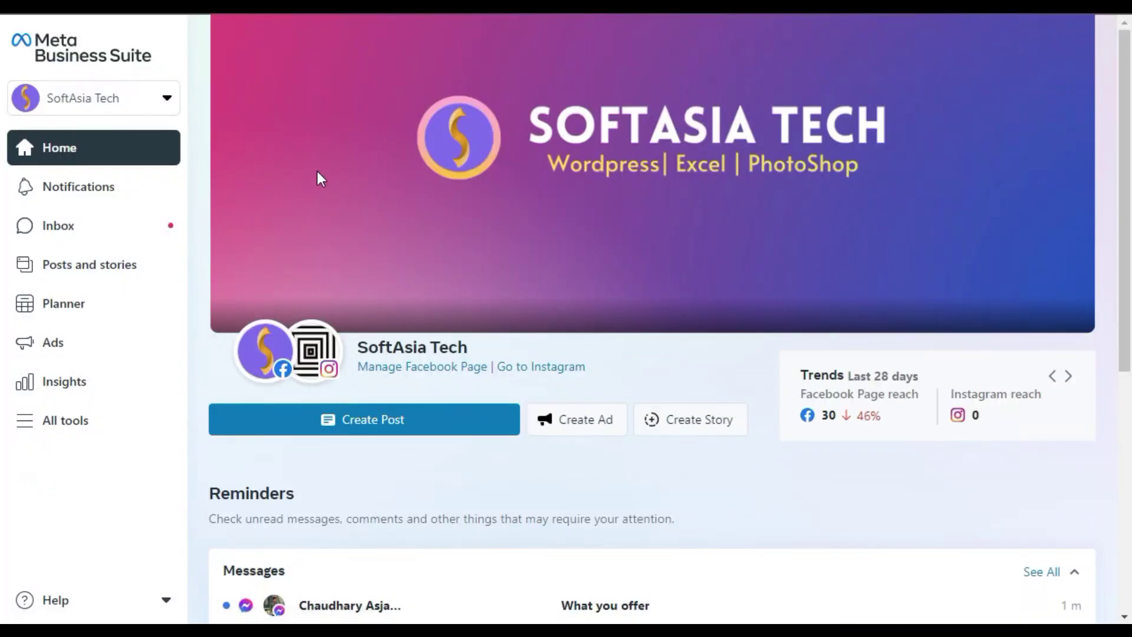
scroll(246, 223, "down", 2)
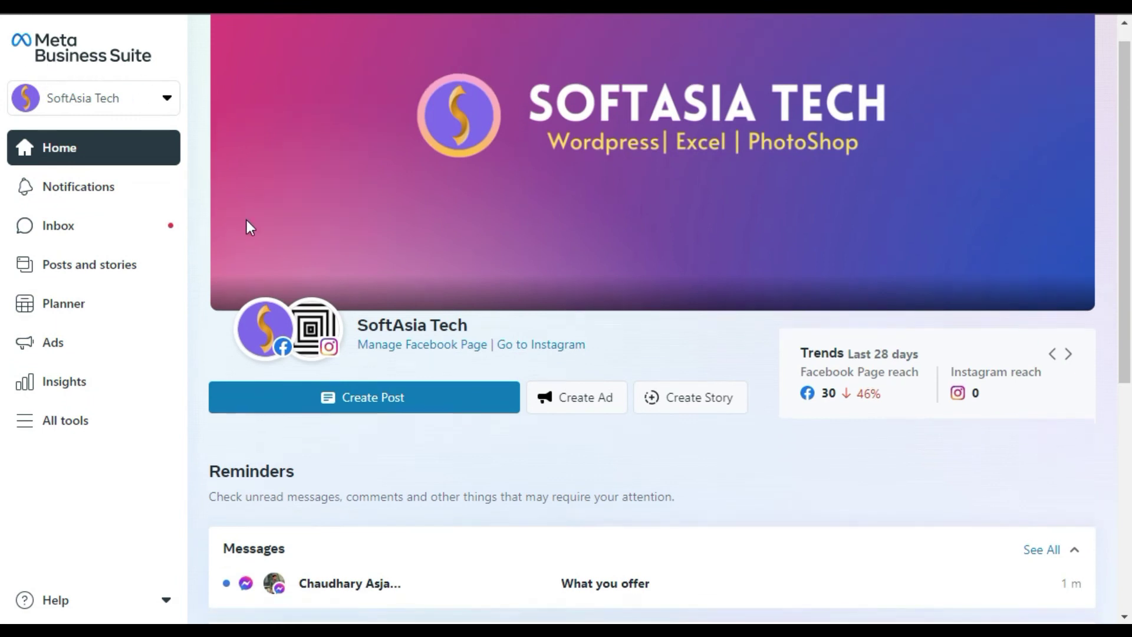
scroll(790, 307, "down", 4)
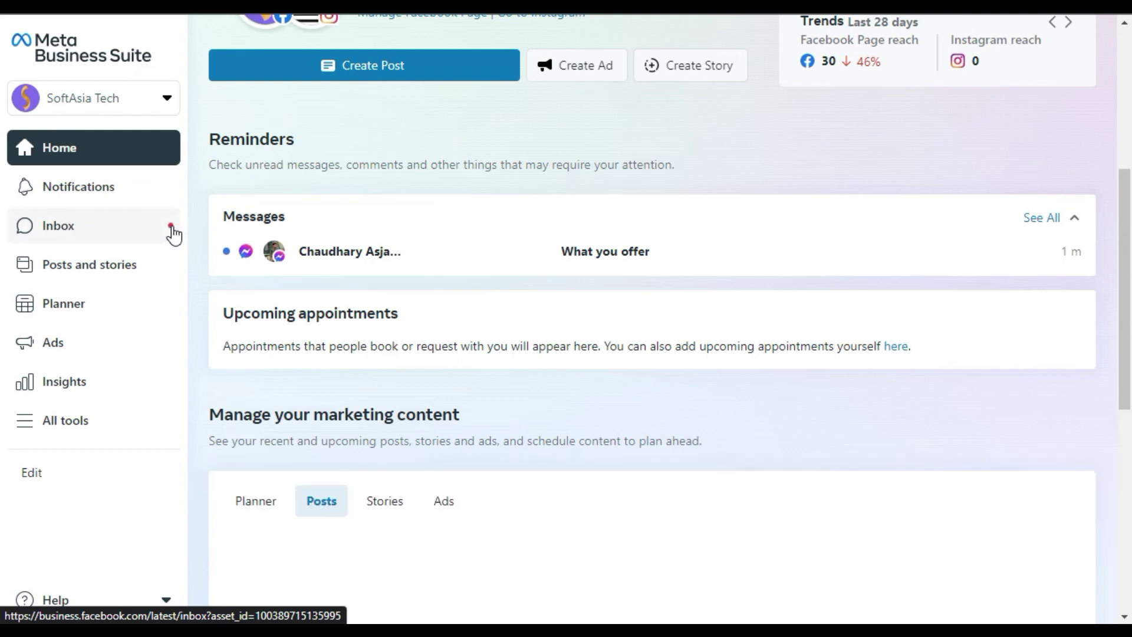
left_click(170, 226)
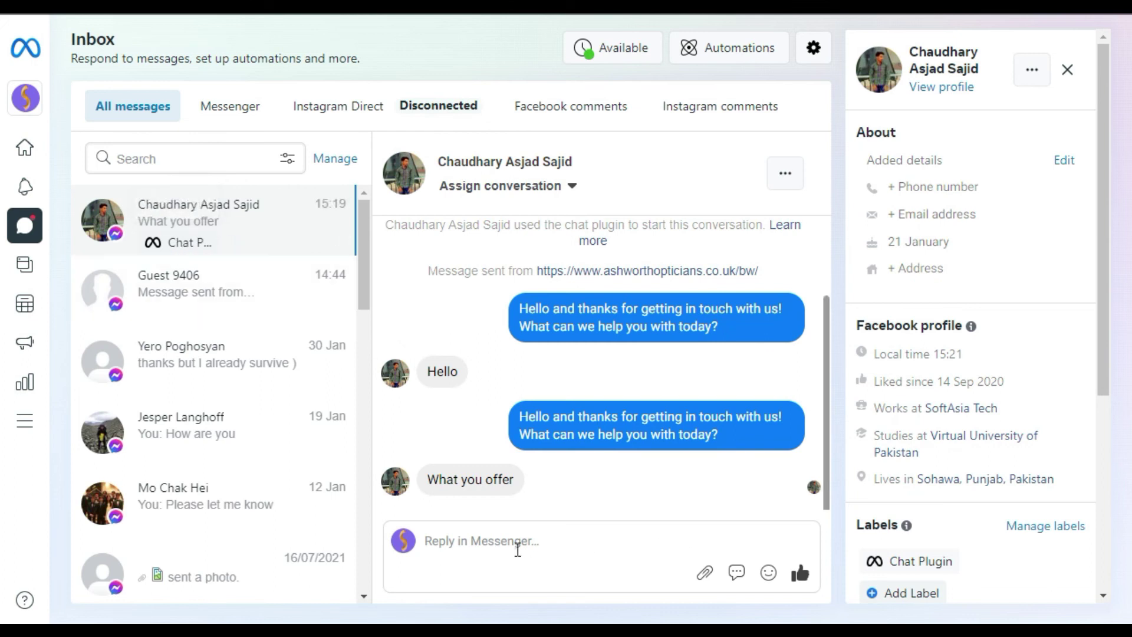
Step: Reply 'IT Services' in Messenger, then open the website's chat bubble to see it
left_click(517, 548)
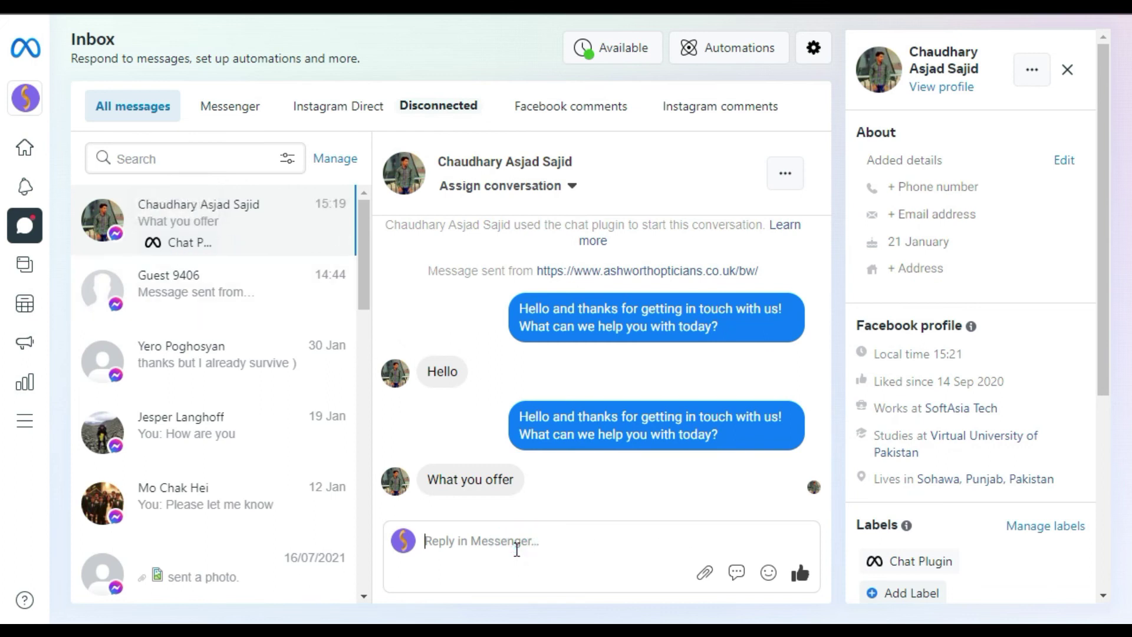
type("IT S")
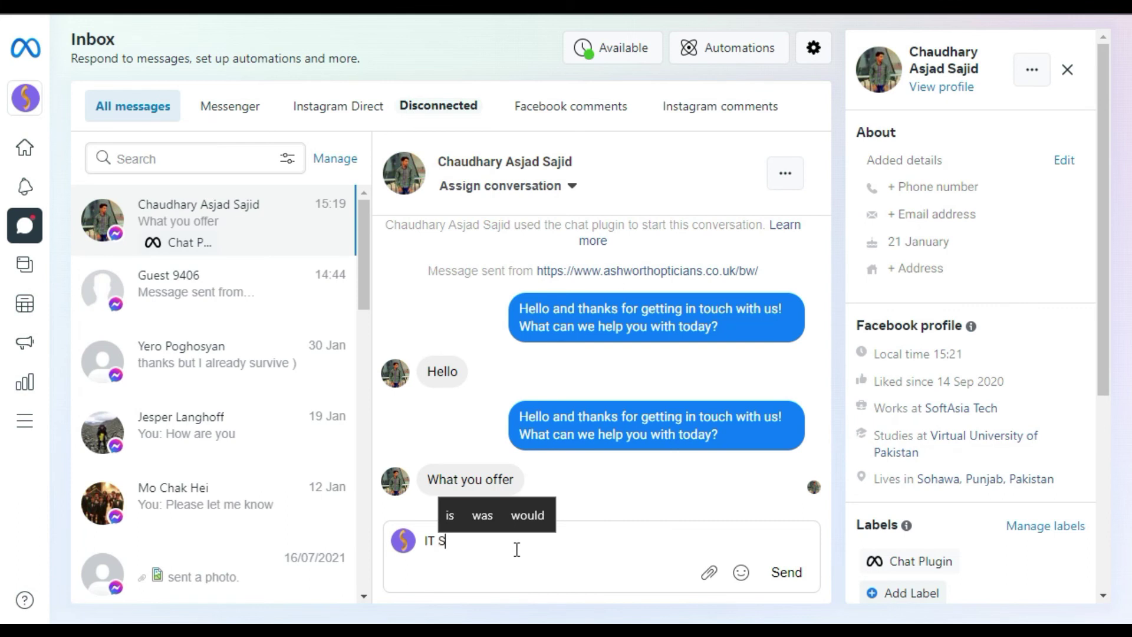
type("ervice")
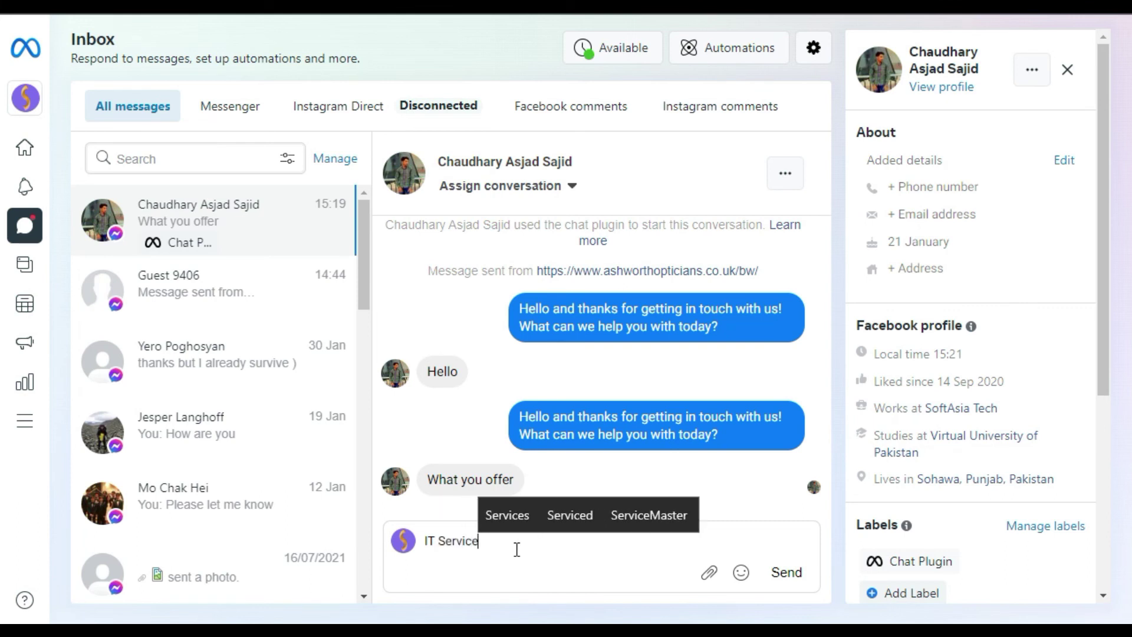
type("s")
key("Return")
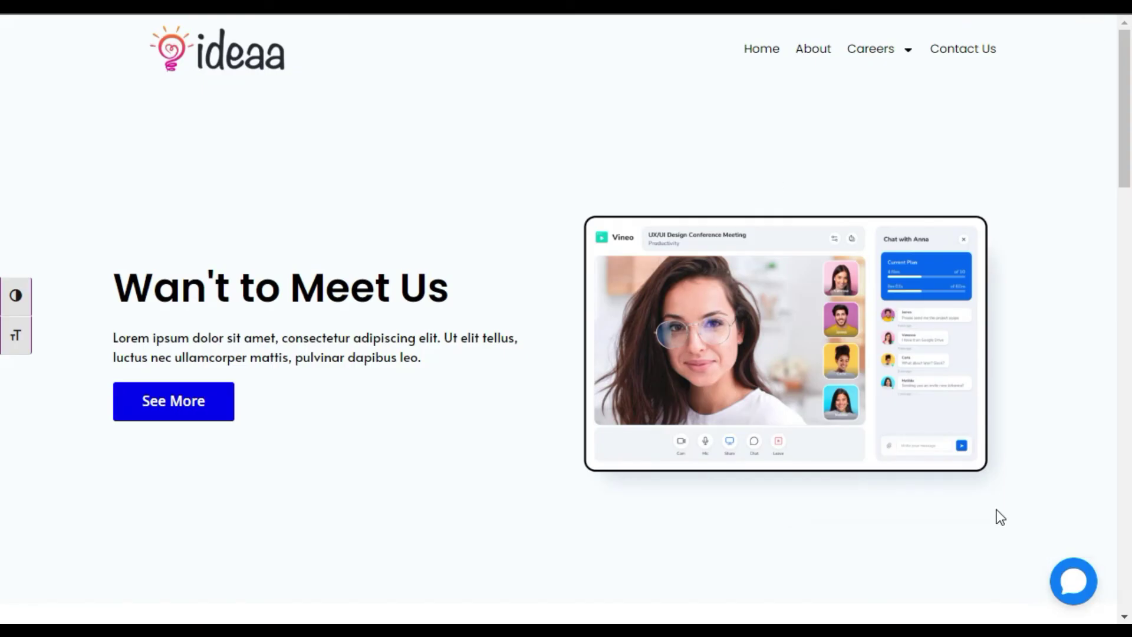
left_click(1069, 581)
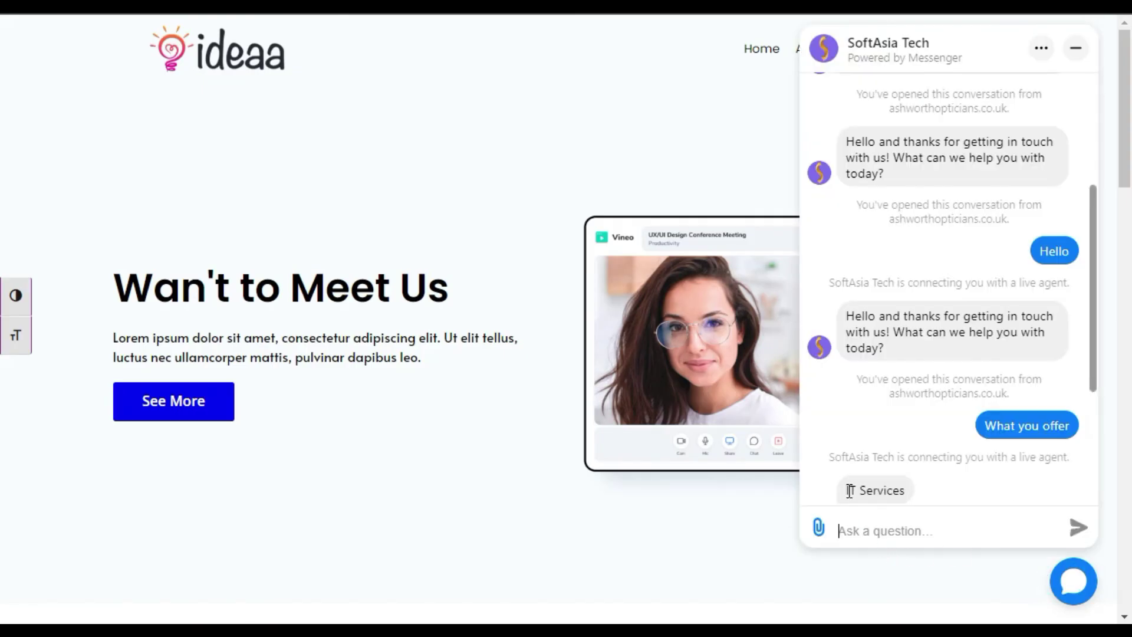